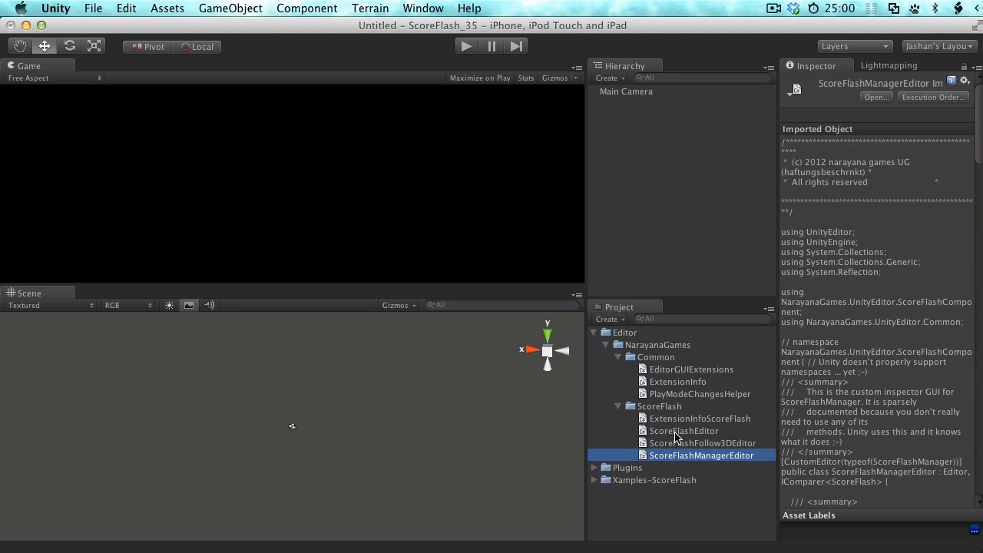
Step: Collapse the Common and ScoreFlash editor folders and add a Score Flash Manager object to the scene
left_click(618, 407)
left_click(619, 358)
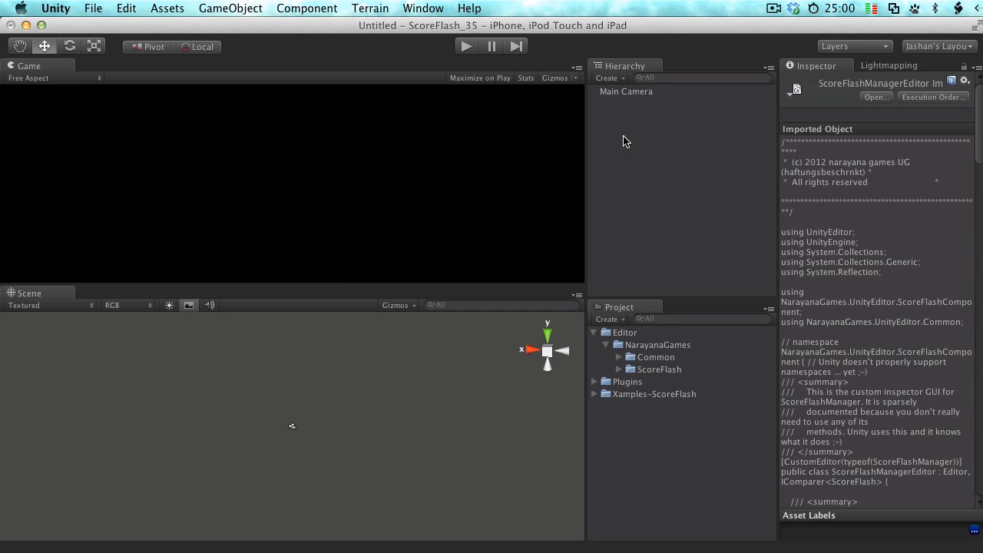
left_click(222, 8)
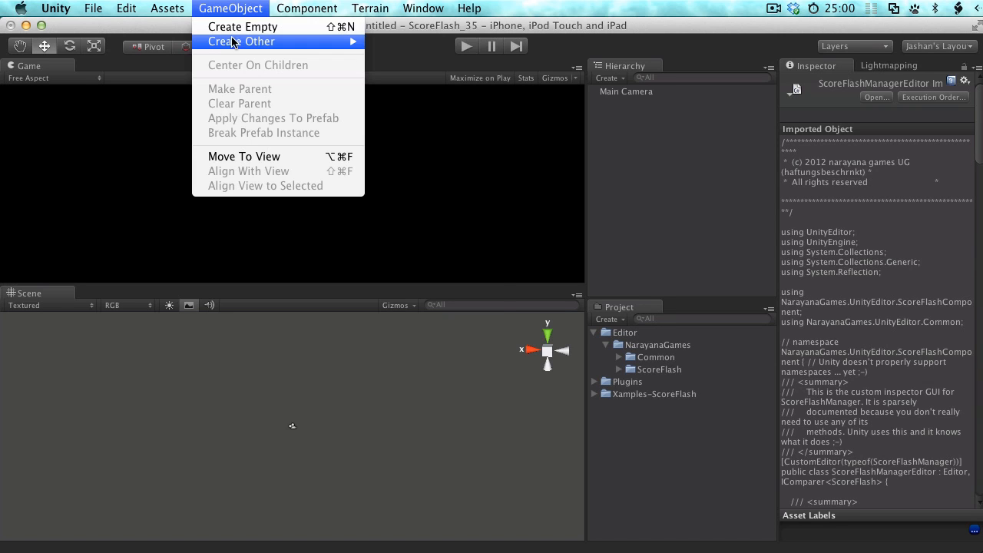
mouse_move(232, 44)
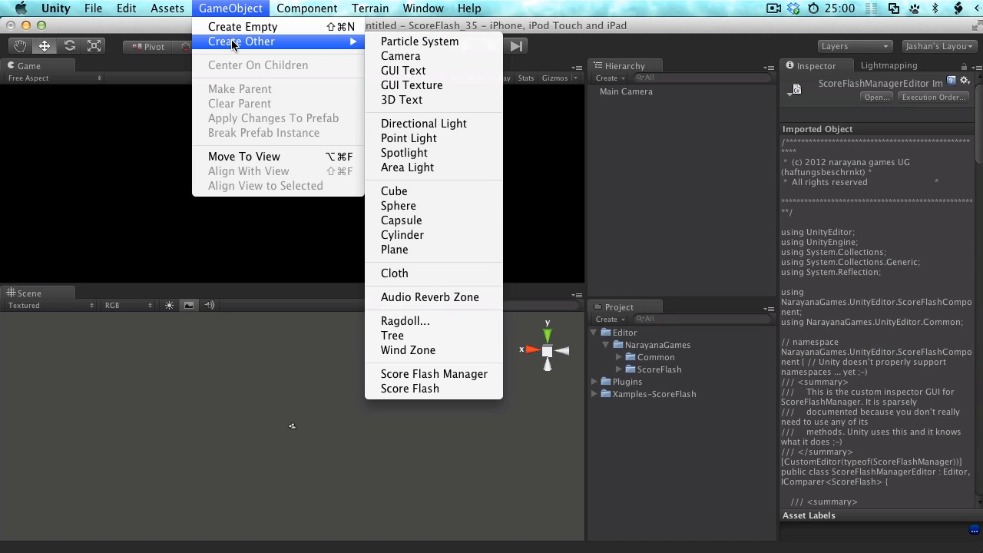
left_click(422, 376)
Step: Create a ScoreFlash instance under the ScoreFlashManager and duplicate it from the manager
left_click(233, 9)
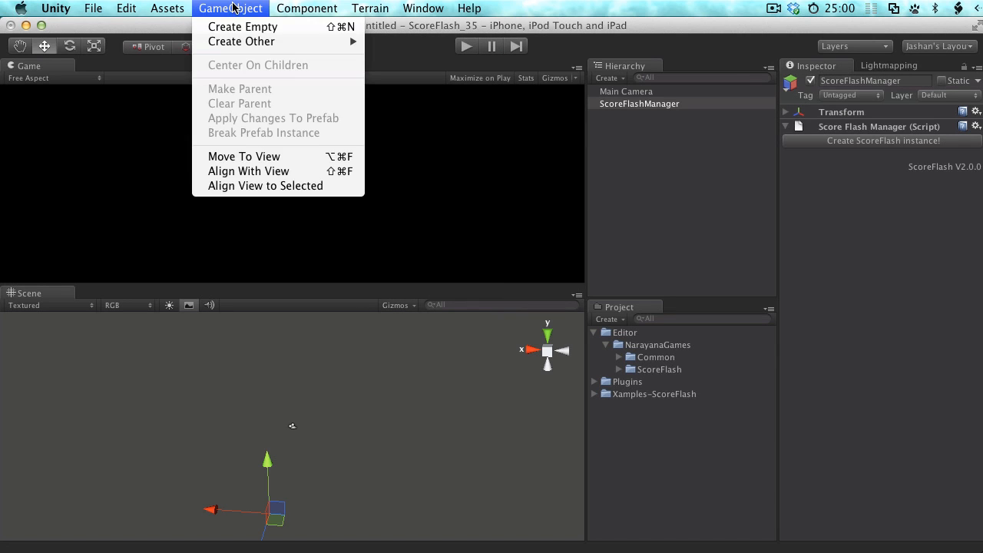
left_click(233, 8)
left_click(848, 143)
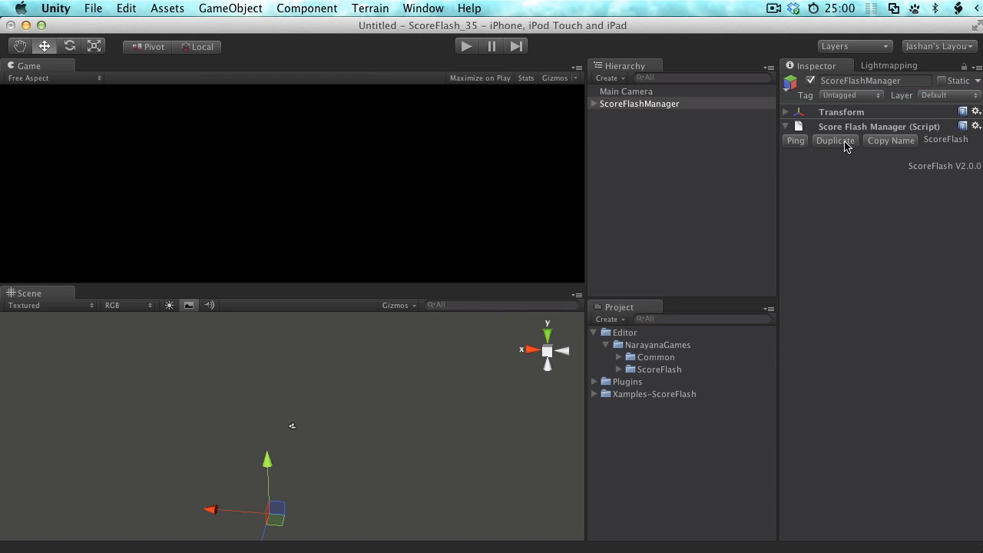
left_click(595, 104)
left_click(645, 116)
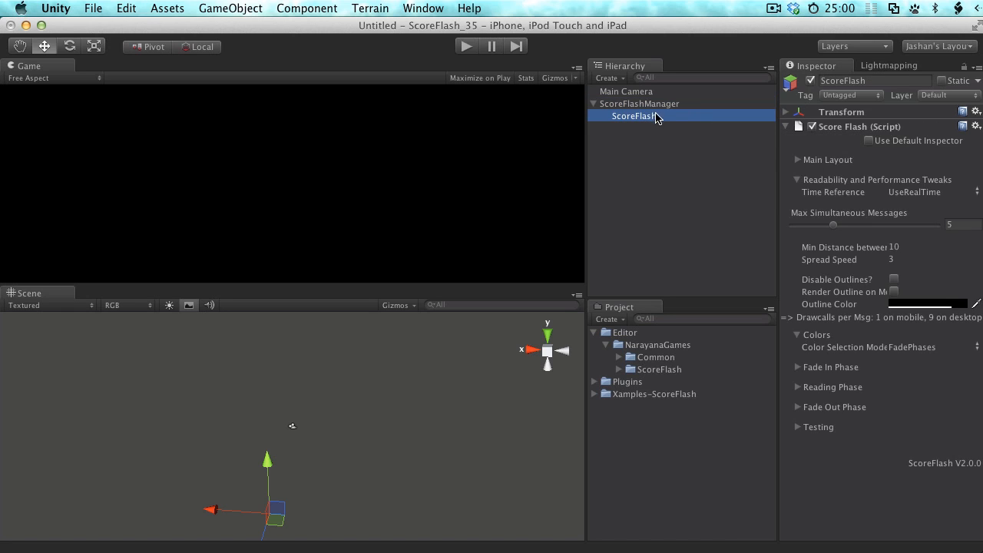
left_click(651, 104)
left_click(844, 143)
Step: Rename the two ScoreFlash instances under the manager, the New ScoreFlash copy as SF_A and the original as SF_B
left_click(636, 117)
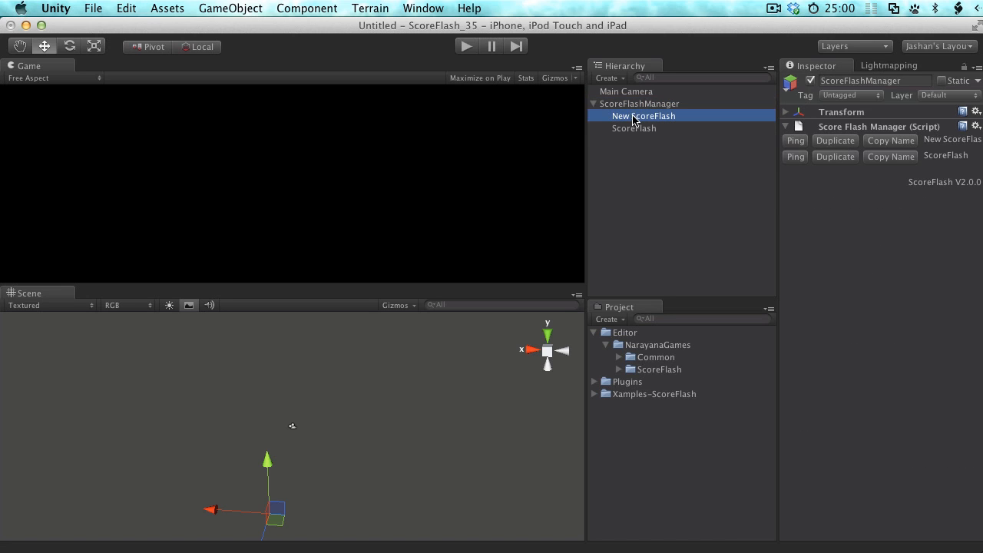
key("Return")
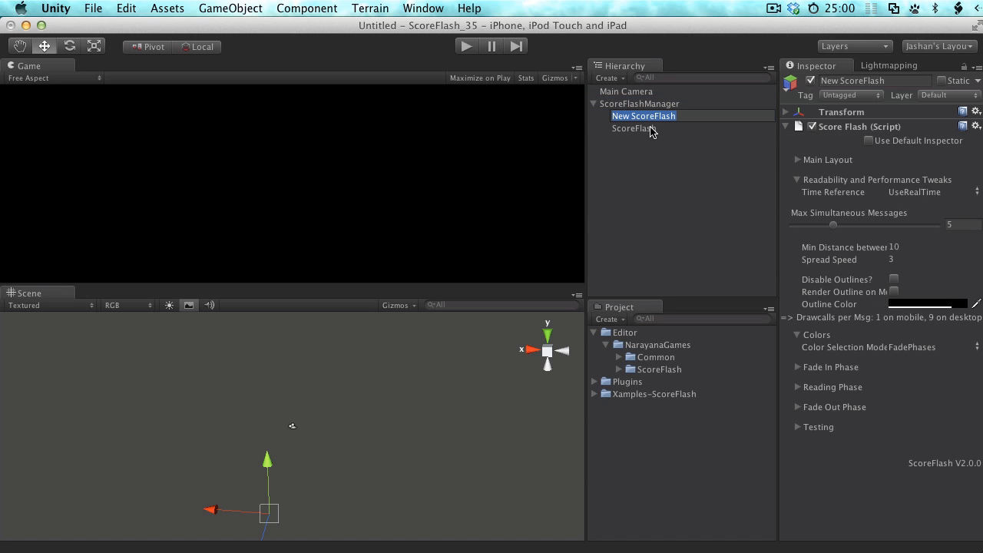
type("SF_A")
key("Return")
key("Up")
key("Return")
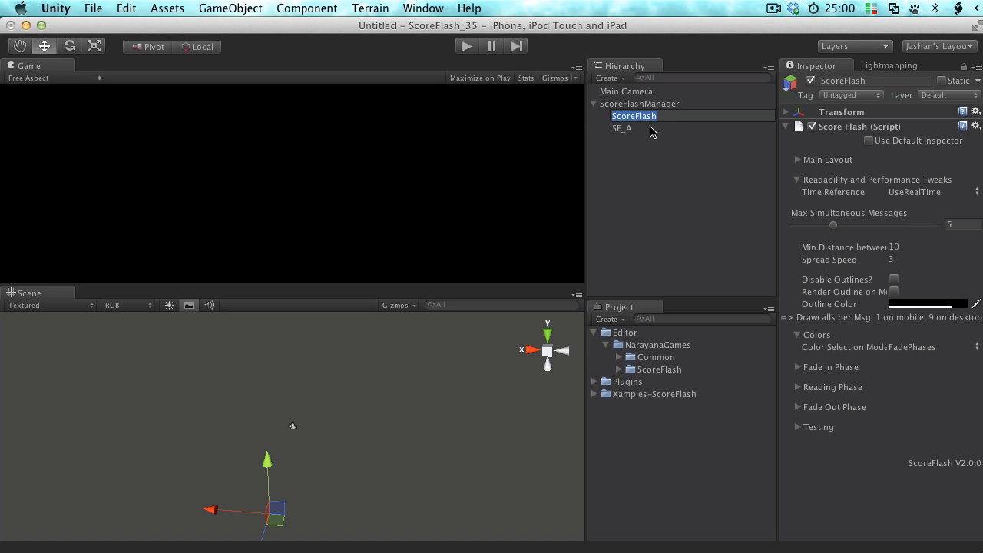
type("SF_B")
key("Return")
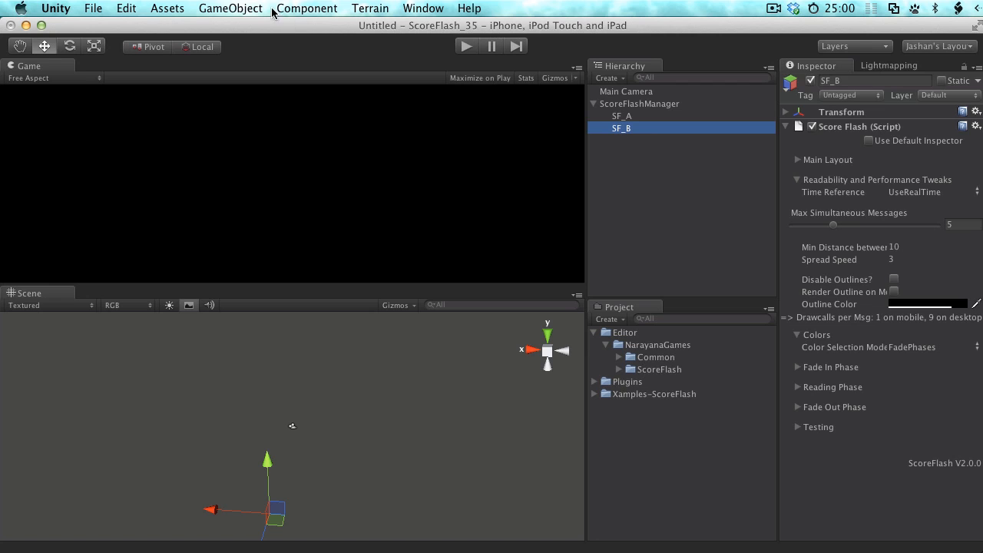
Step: Create a cube in the scene and name it ACubeWithFollow3D
left_click(246, 9)
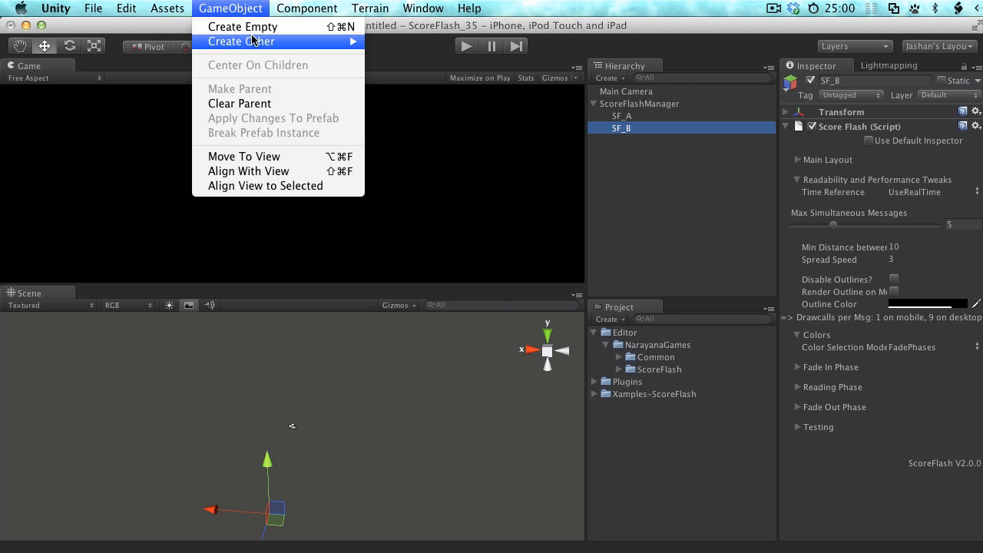
mouse_move(253, 40)
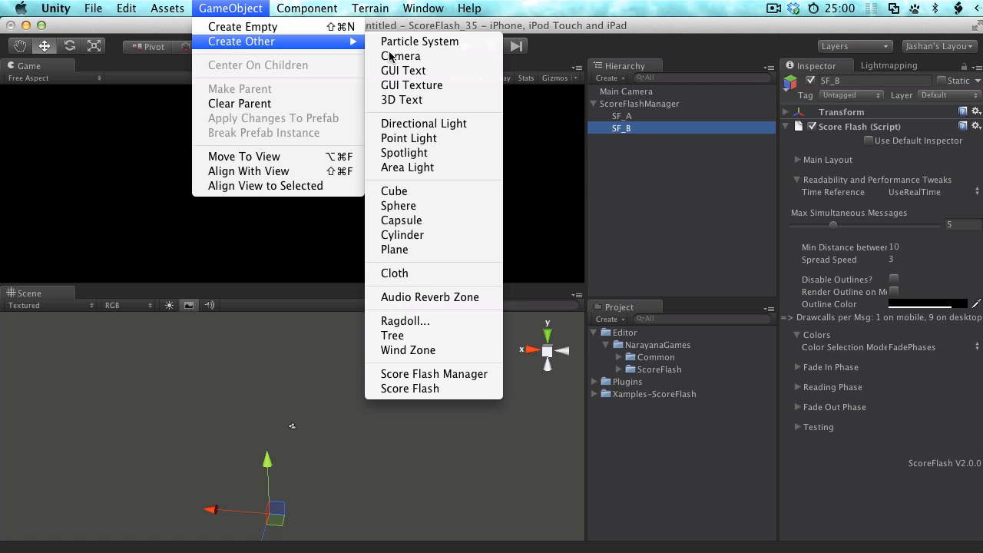
left_click(411, 192)
key("Return")
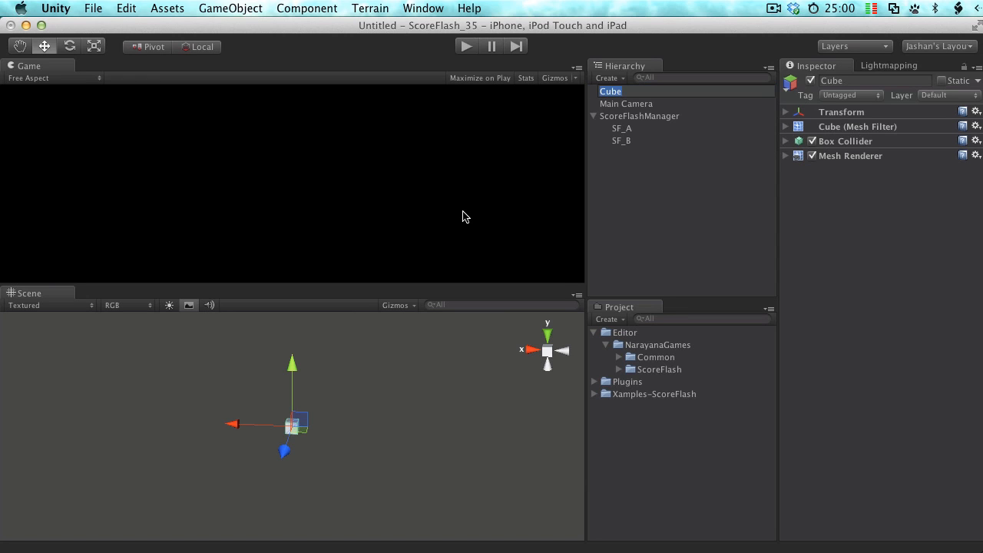
type("ACubeWithFollow3")
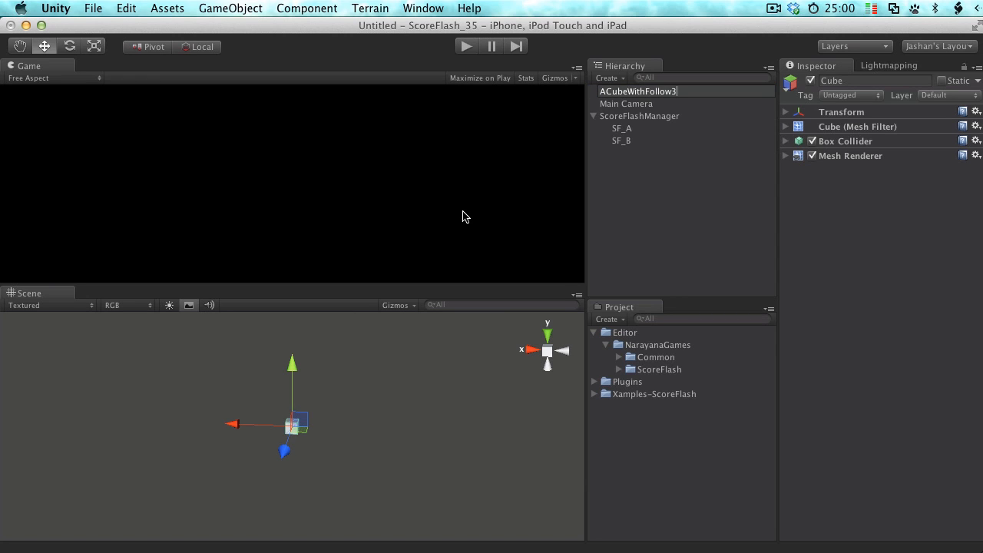
type("D")
key("Return")
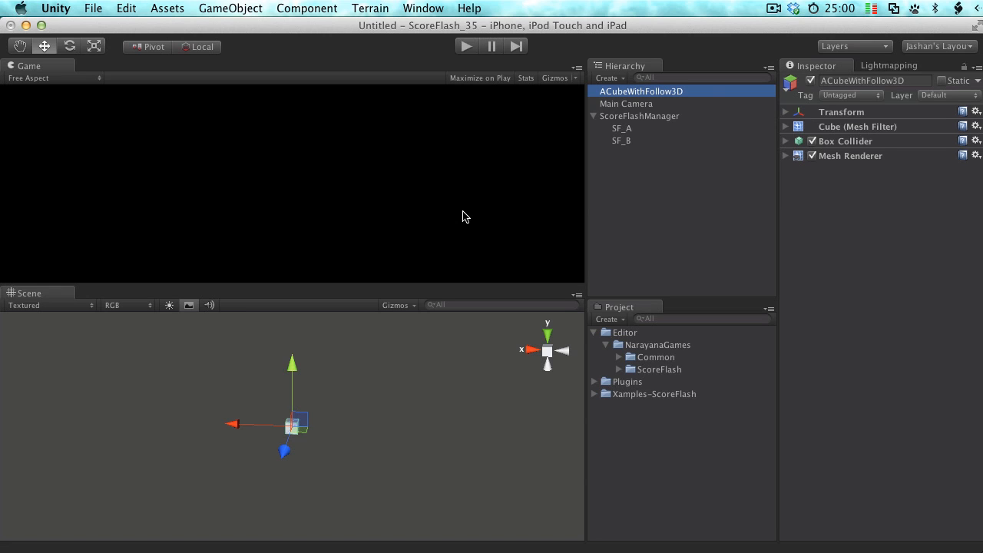
Step: Attach the Score Flash Follow 3D script component to the ACubeWithFollow3D object
left_click(257, 10)
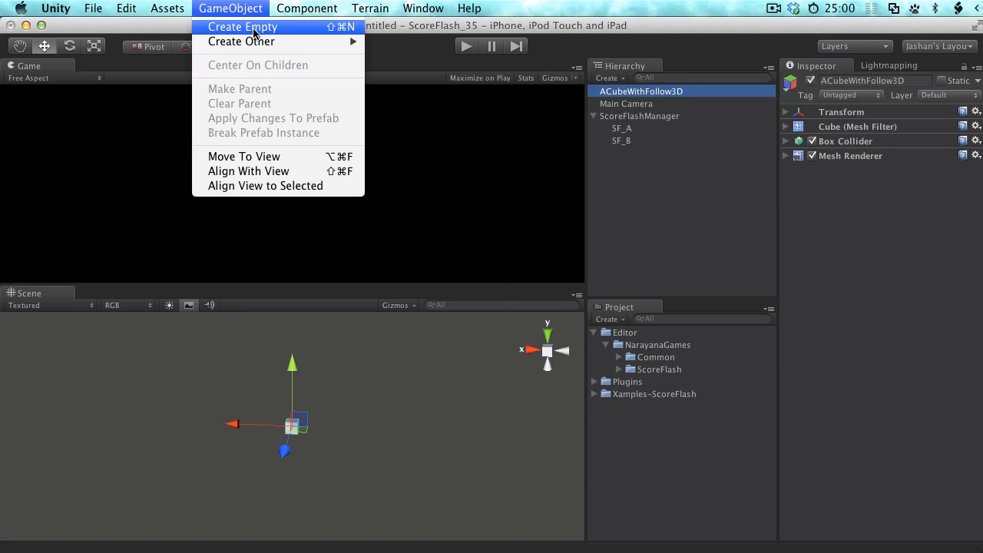
mouse_move(256, 43)
mouse_move(301, 9)
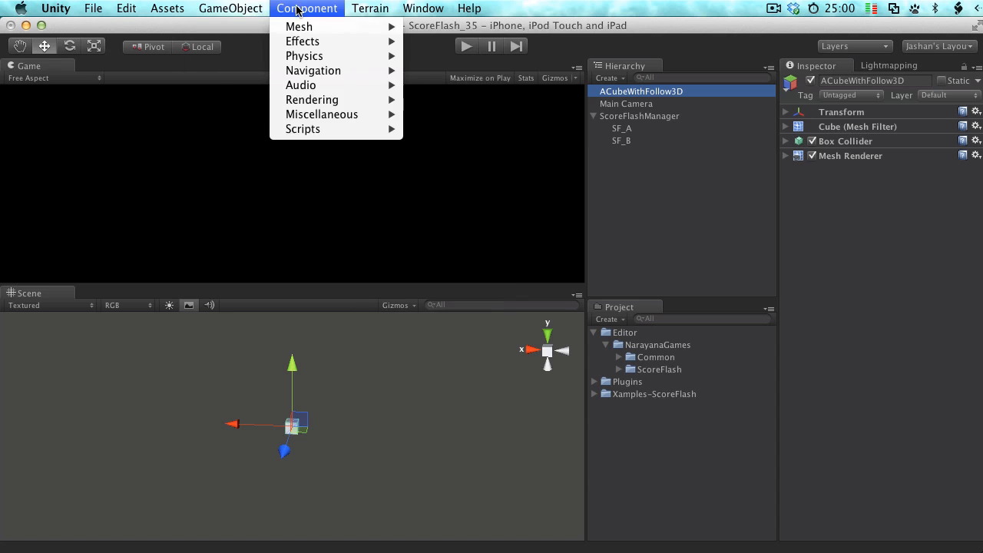
mouse_move(321, 129)
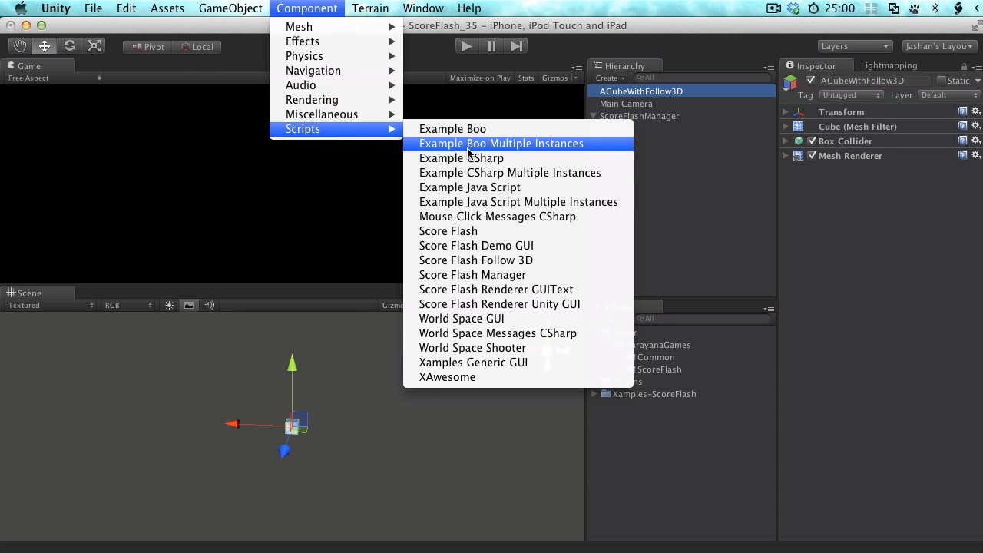
left_click(510, 261)
Step: Locate the ScoreFlashFollow3D script in the NarayanaGames ScoreFlash folder under Plugins and view its code
left_click(594, 382)
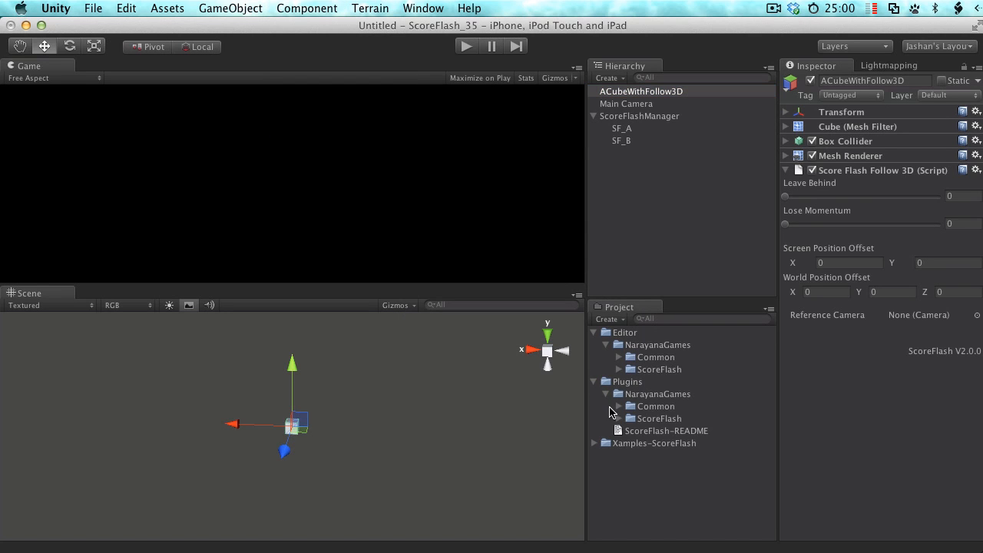
left_click(618, 418)
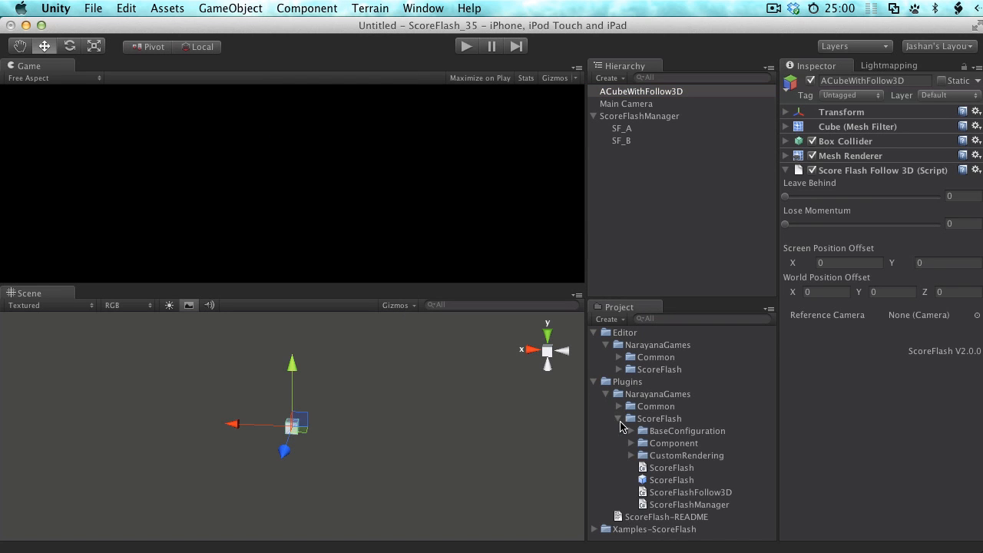
left_click(670, 492)
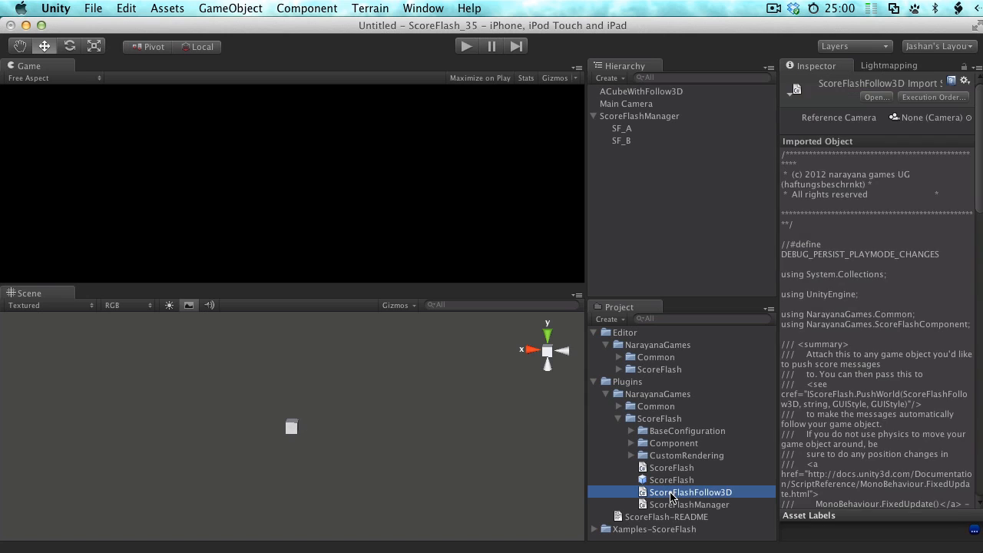
Step: Duplicate the ACubeWithFollow3D object and rename one of the two cubes AnotherCubeWithFollow3D
left_click(632, 92)
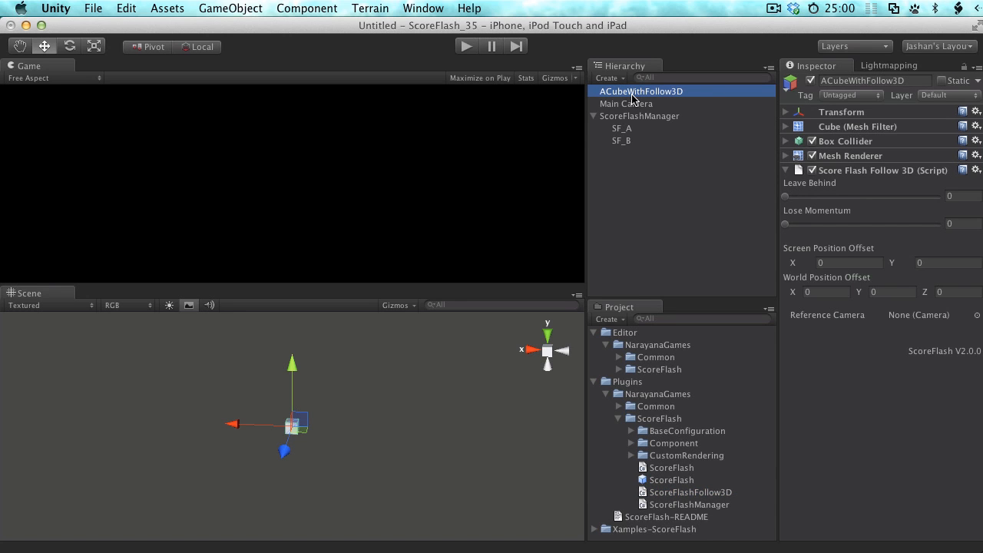
key("super+d")
key("Return")
key("Left")
key("Right")
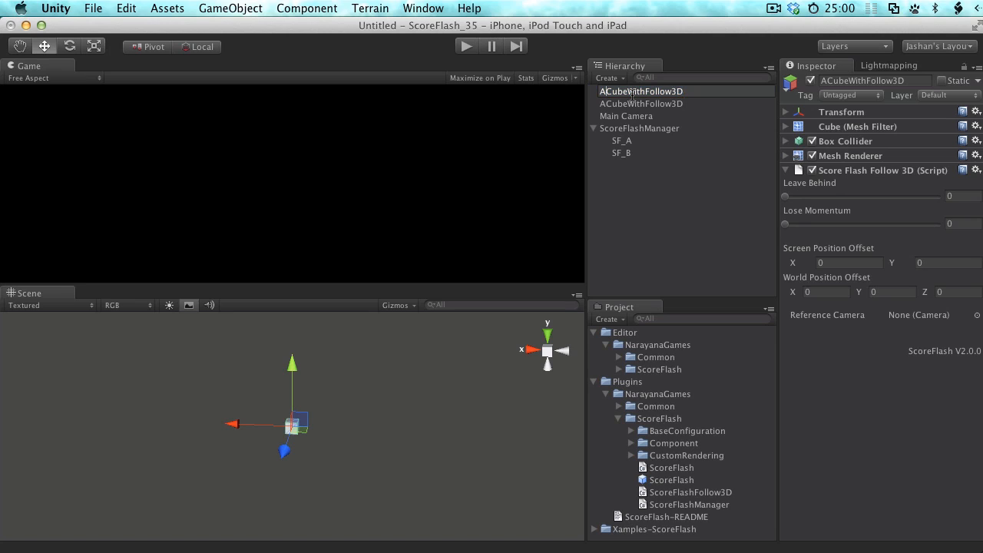
type("nother")
key("Return")
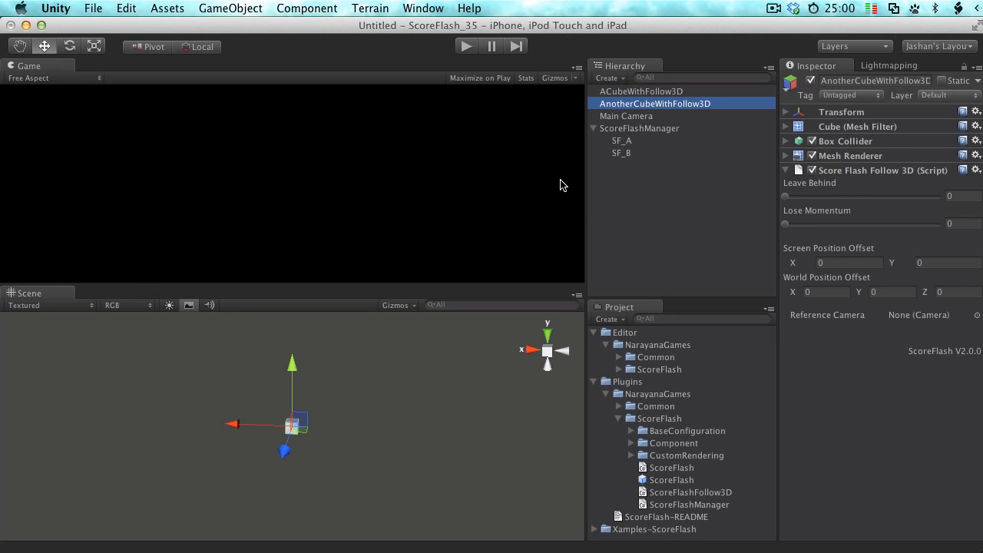
Step: Show the Console and dock it as a tab beside the Scene view
left_click(578, 296)
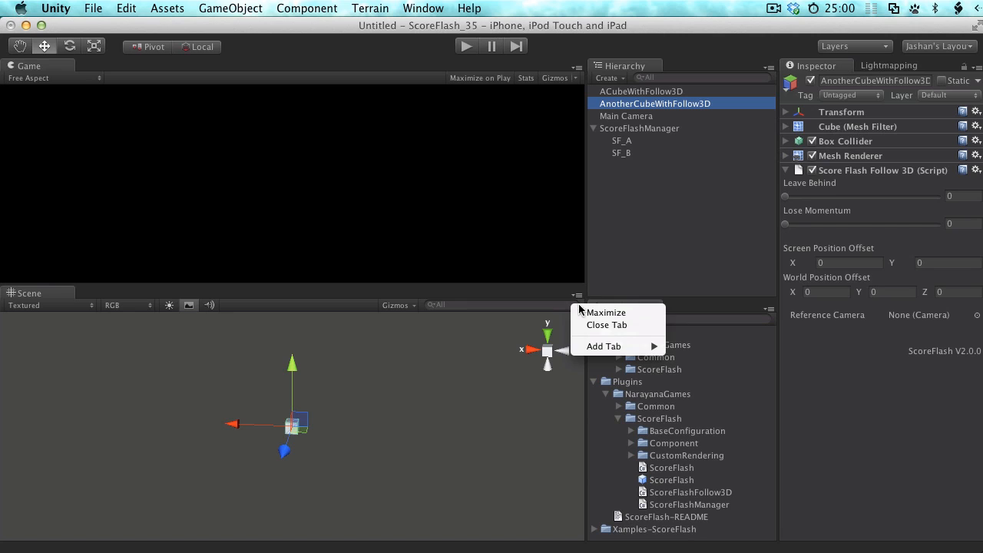
mouse_move(592, 348)
left_click(343, 25)
left_click(431, 10)
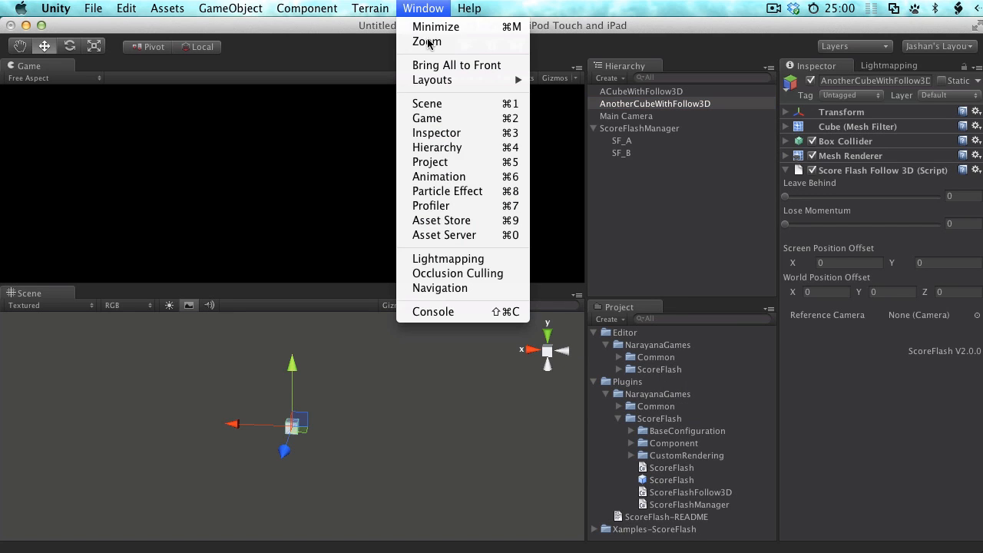
left_click(450, 312)
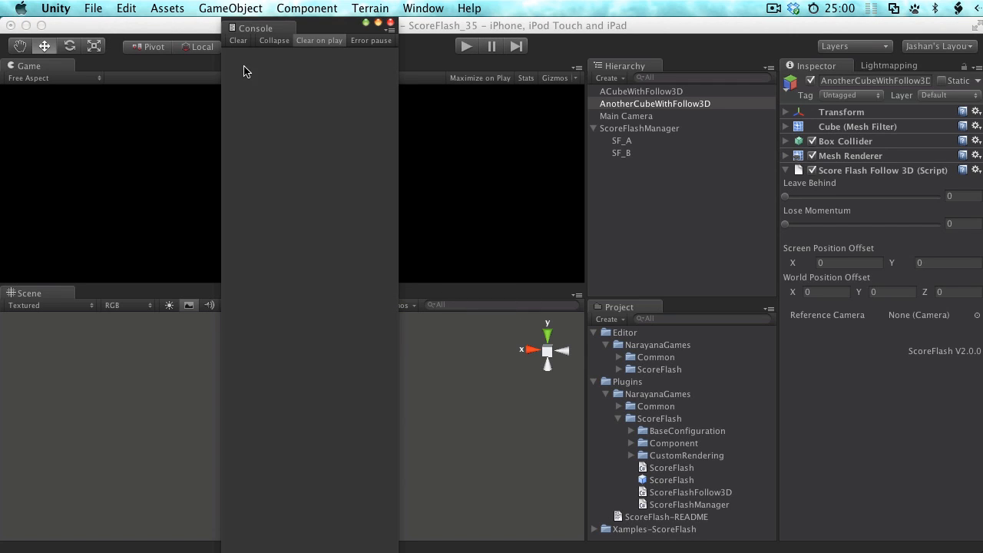
left_click_drag(257, 28, 99, 293)
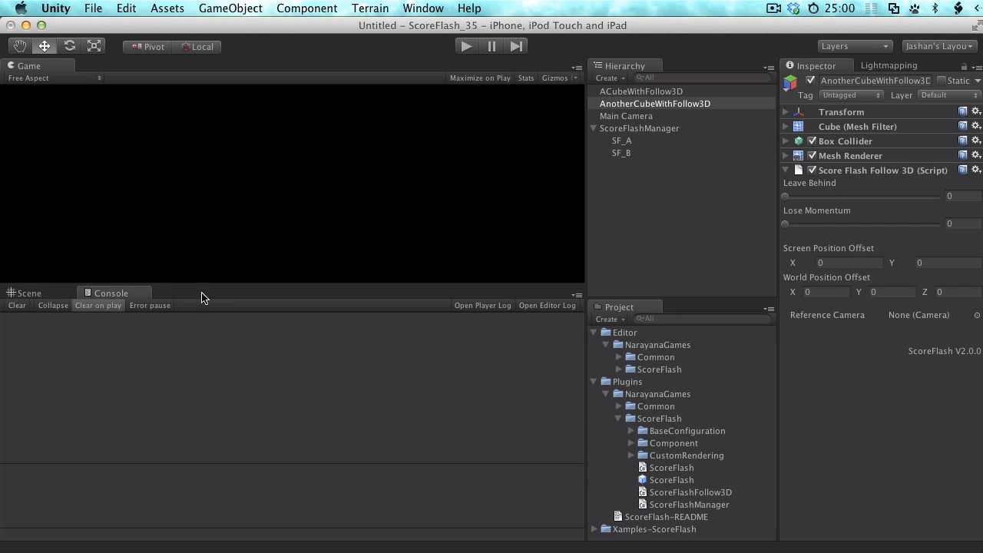
Step: Examine the component settings of both Follow3D cubes and the SF_A and SF_B instances, collapsing the Readability and Performance Tweaks section
left_click(636, 92)
left_click(635, 104)
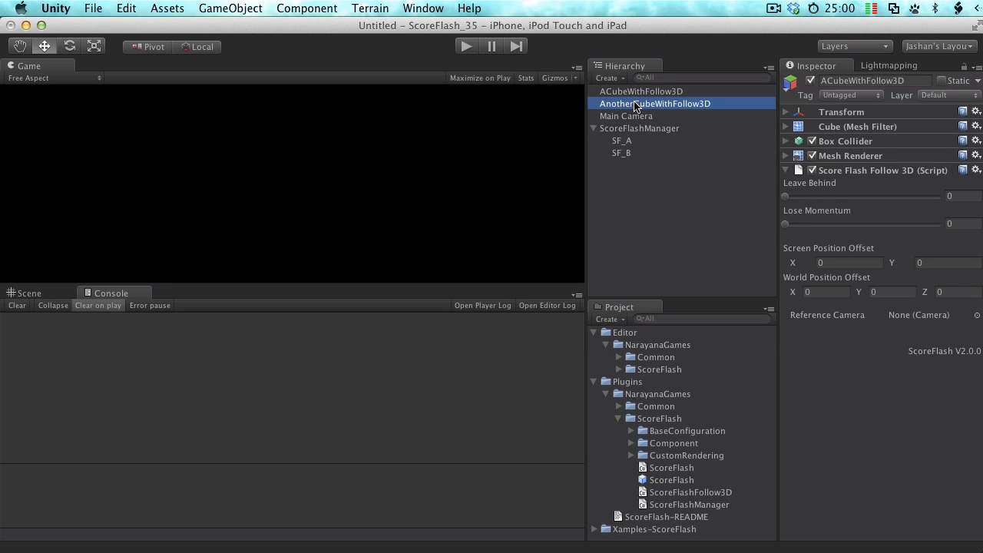
left_click(631, 141)
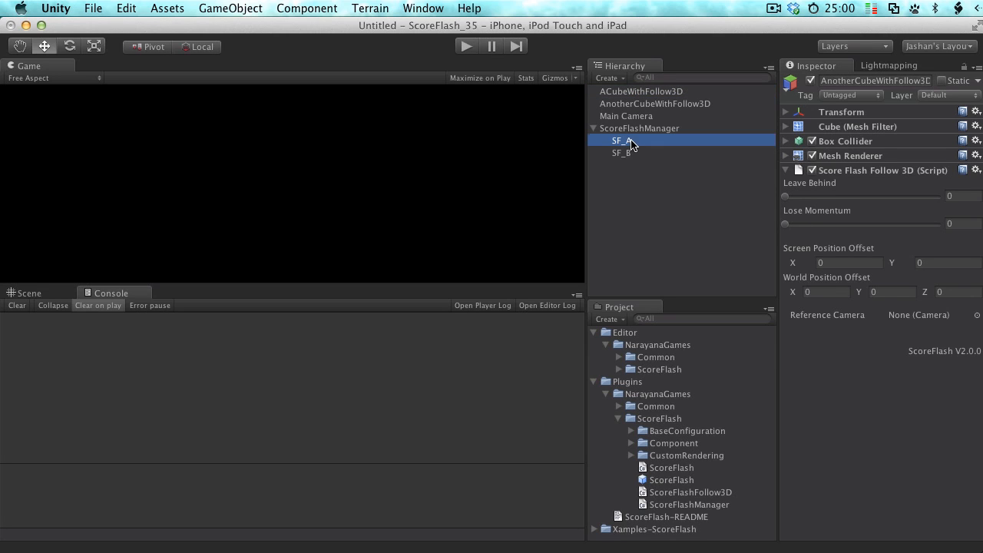
left_click(630, 153)
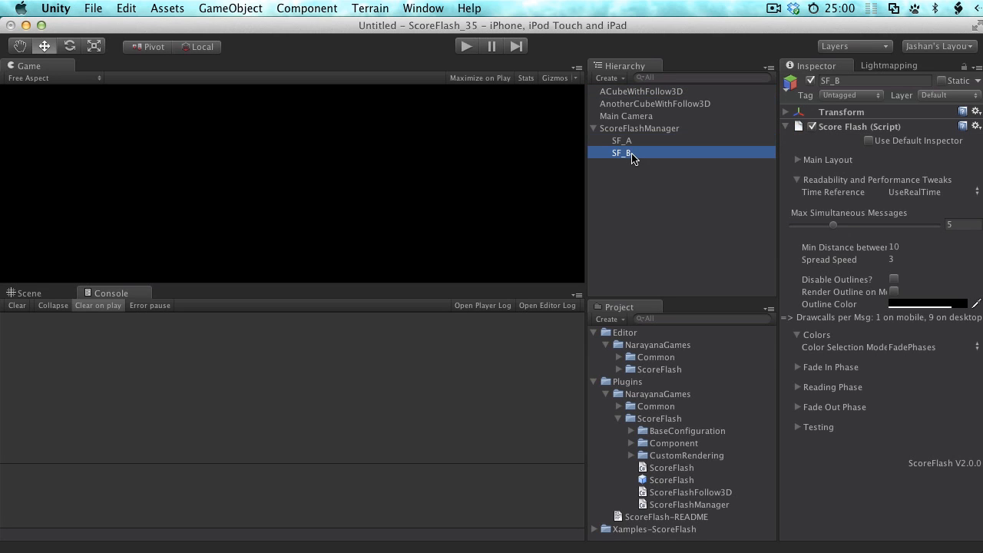
left_click(798, 181)
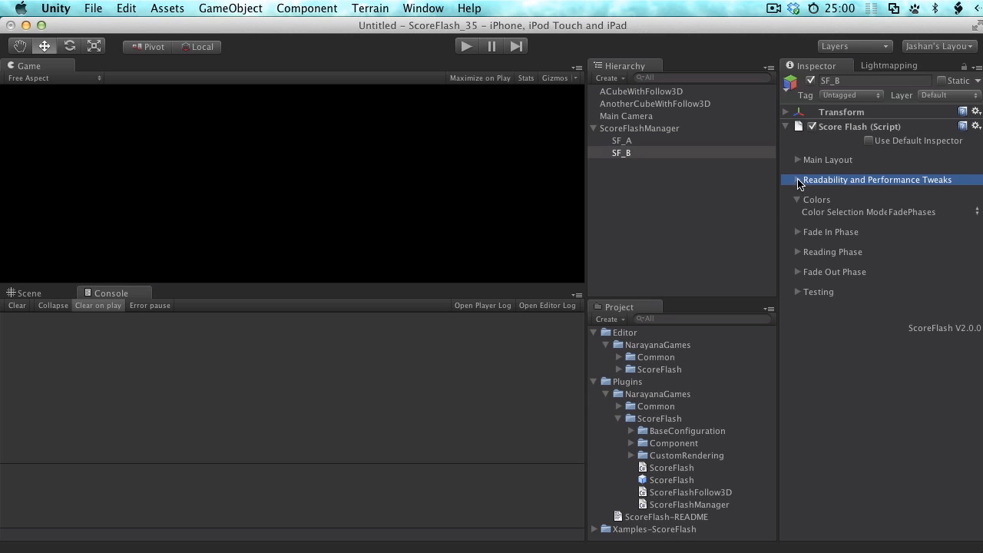
left_click(642, 141)
left_click(642, 103)
left_click(642, 92)
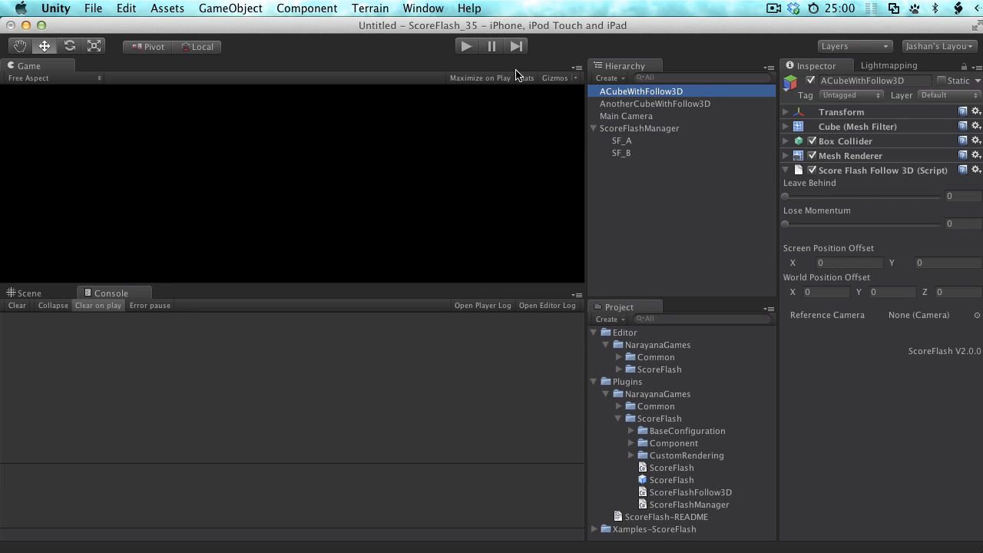
Step: Run the scene in Play mode and view the Score Flash settings of SF_A
left_click(470, 48)
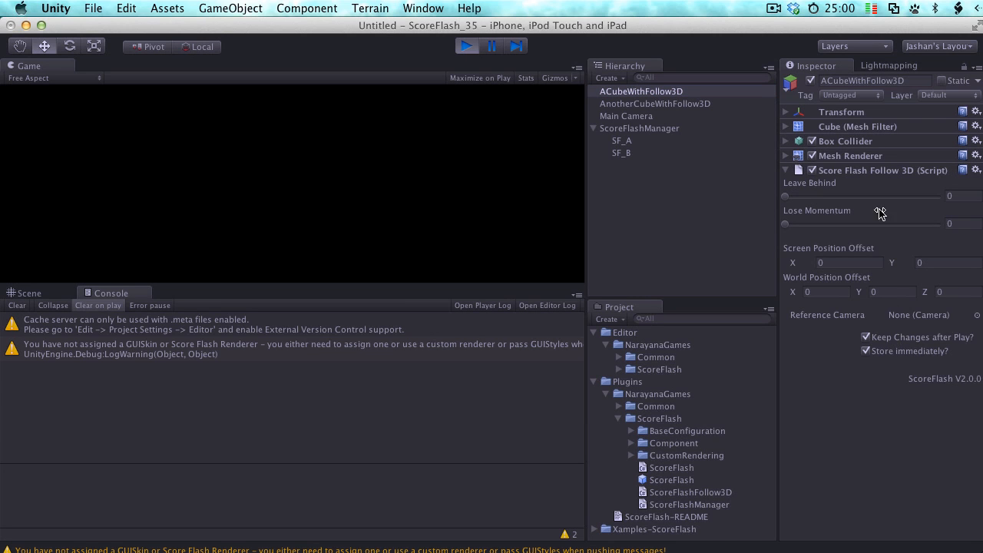
left_click(622, 143)
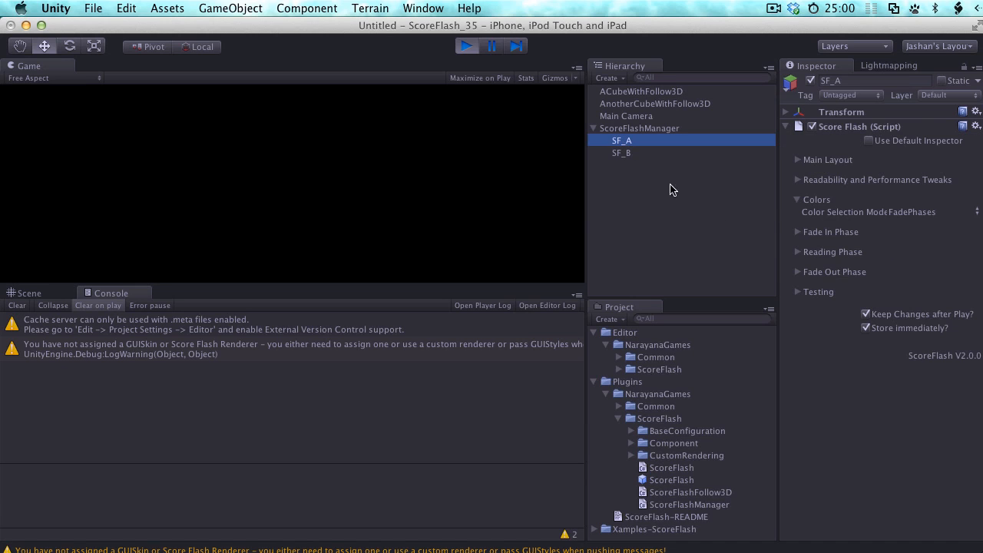
Step: Turn off Store immediately for SF_A's Score Flash component and compare the setting on AnotherCubeWithFollow3D and SF_B
left_click(867, 329)
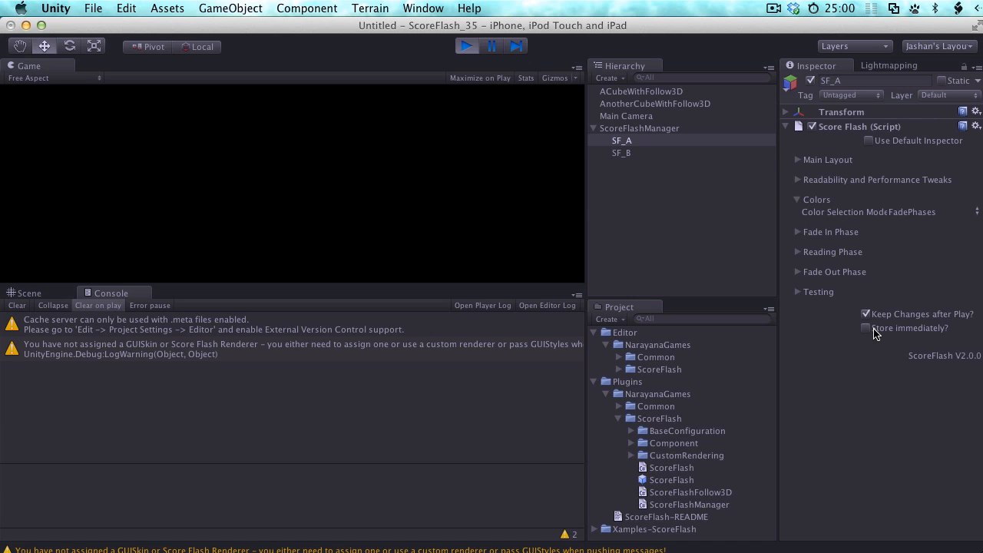
left_click(869, 330)
left_click(869, 329)
left_click(638, 105)
left_click(635, 141)
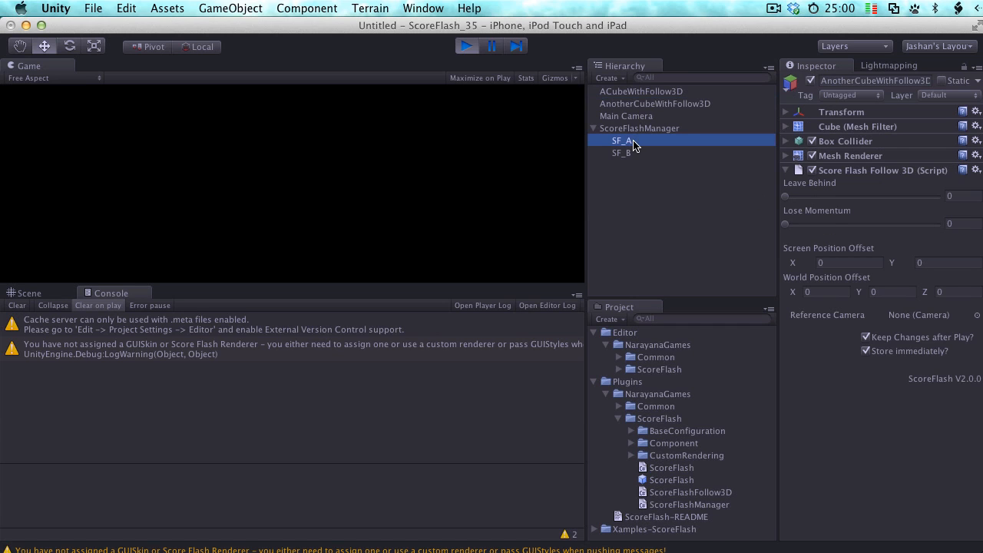
left_click(631, 154)
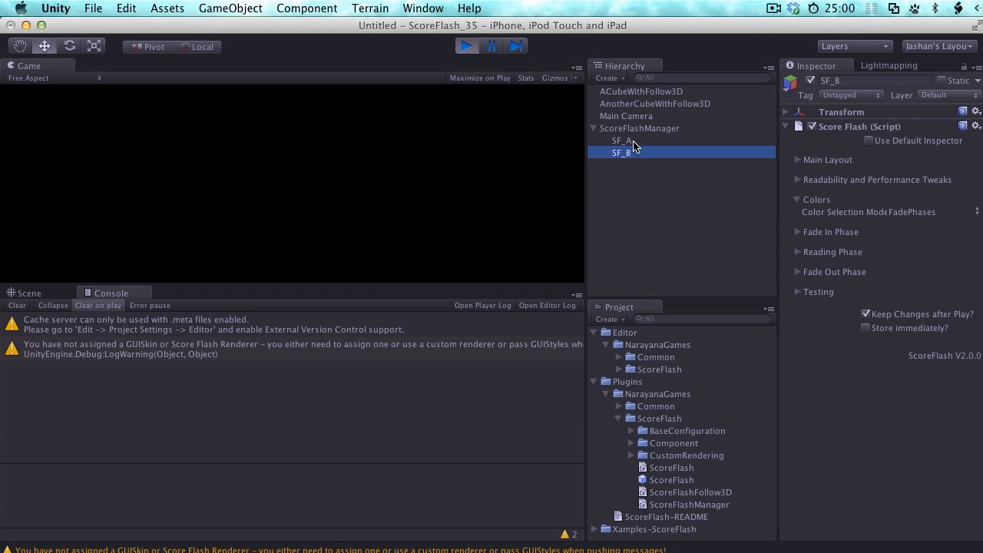
left_click(633, 142)
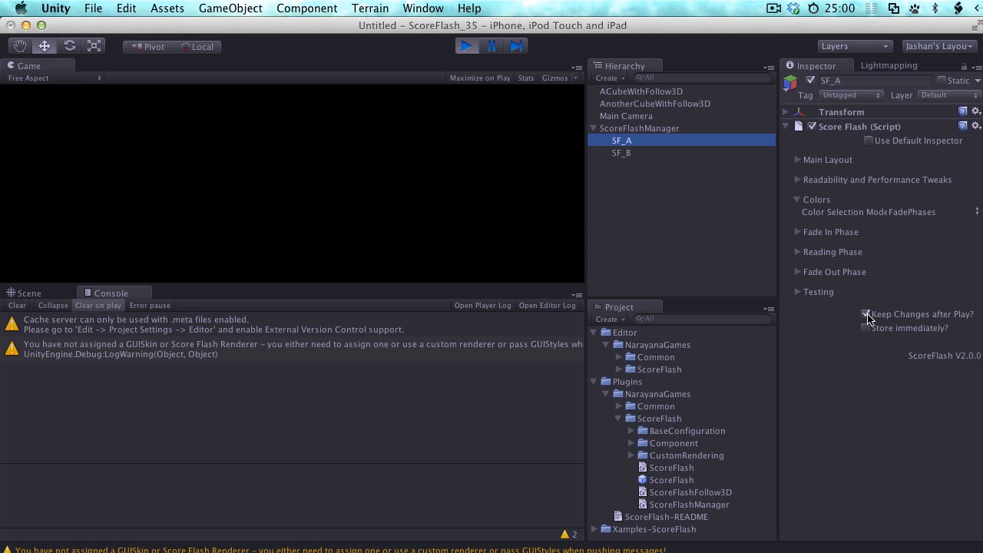
Step: Turn off Store immediately and Keep Changes after Play on AnotherCubeWithFollow3D, and check the same settings on ACubeWithFollow3D
left_click(640, 106)
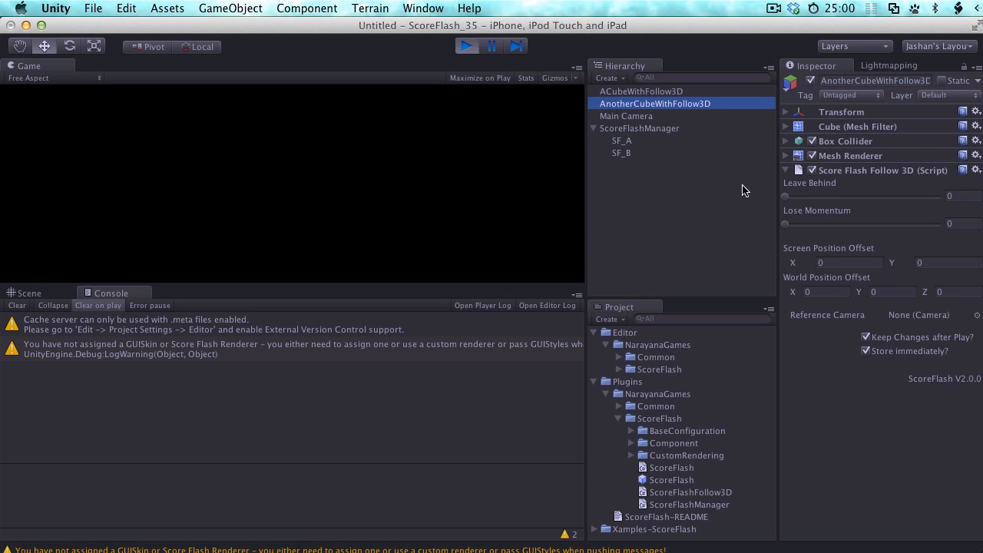
left_click(875, 354)
left_click(868, 338)
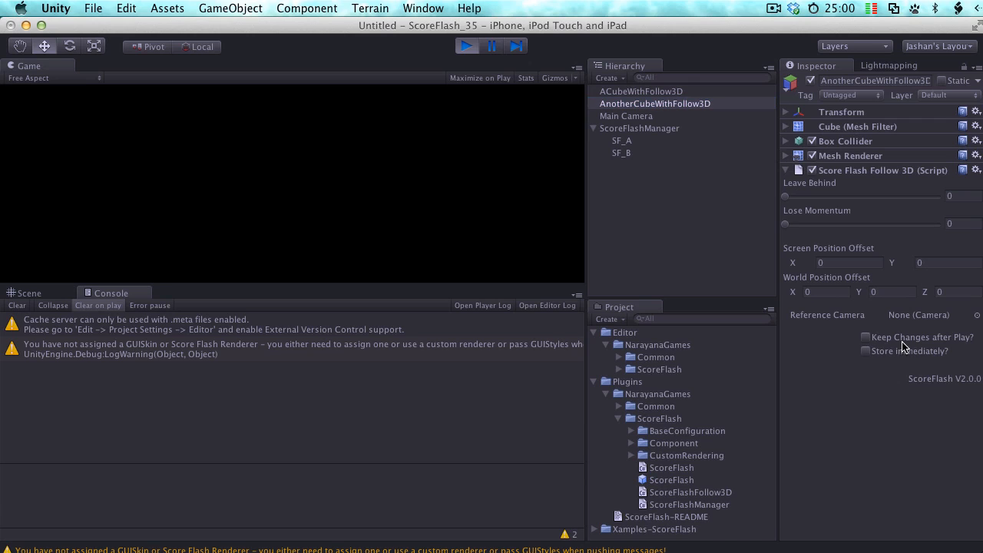
left_click(641, 92)
left_click(642, 104)
left_click(640, 92)
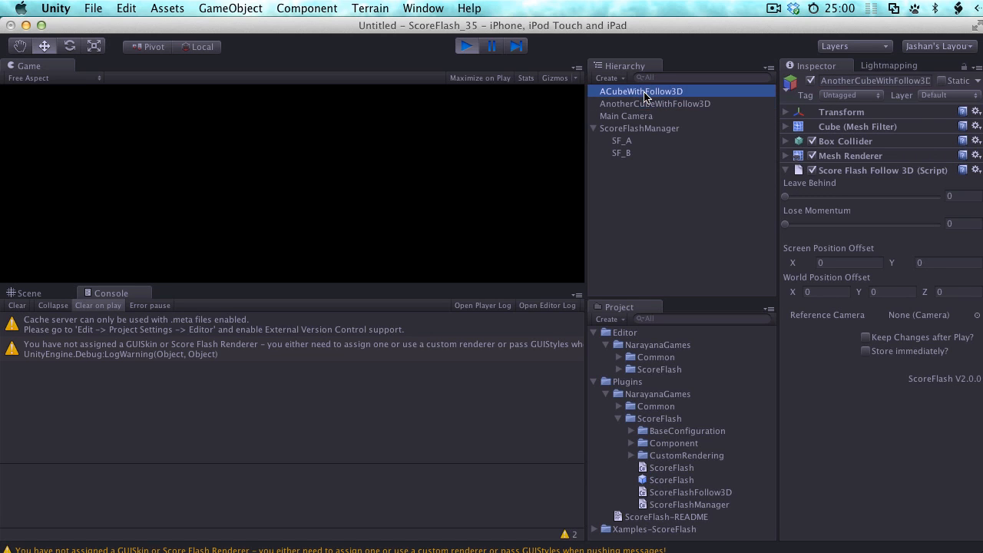
Step: Compare the keep-changes settings of SF_A and SF_B, and re-enable Keep Changes after Play on AnotherCubeWithFollow3D
left_click(642, 142)
left_click(635, 154)
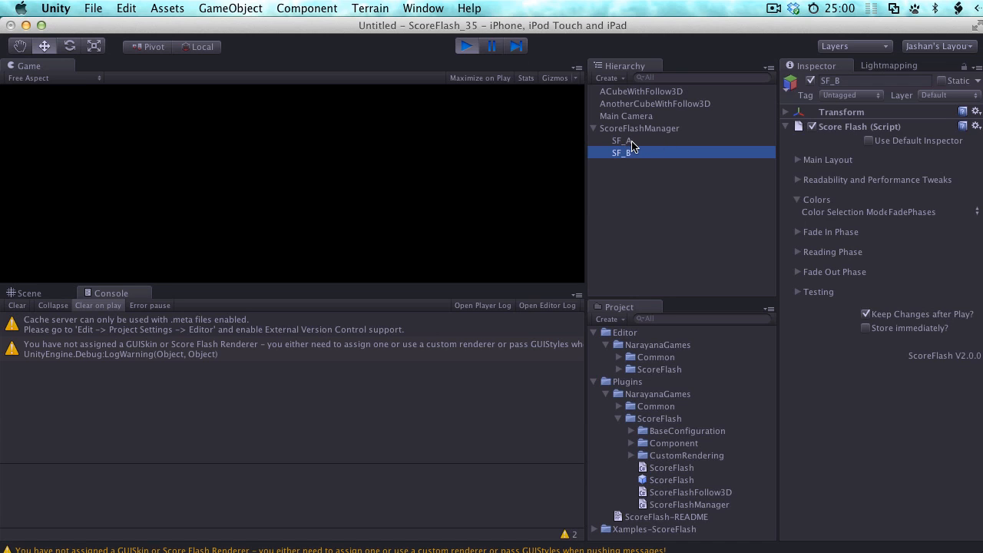
left_click(633, 141)
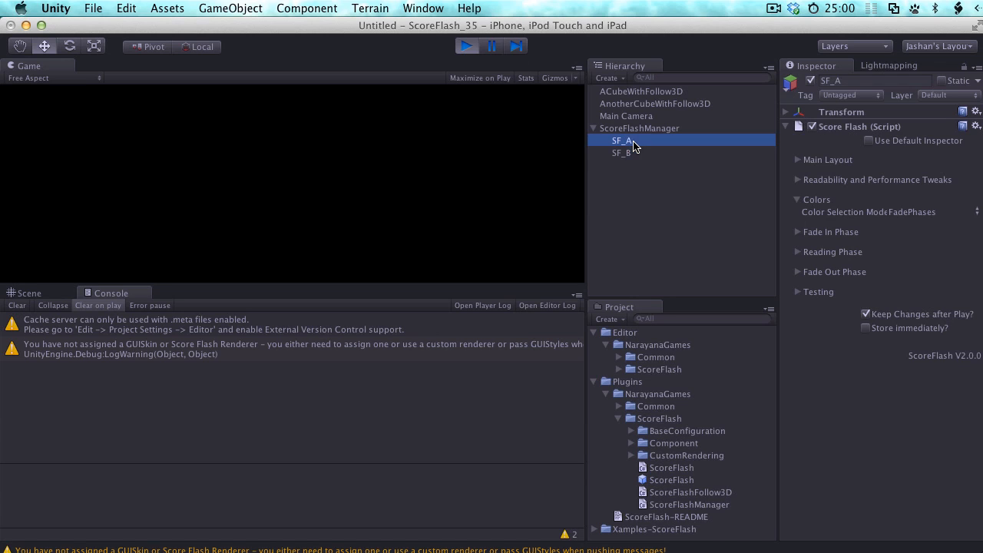
left_click(657, 104)
left_click(866, 337)
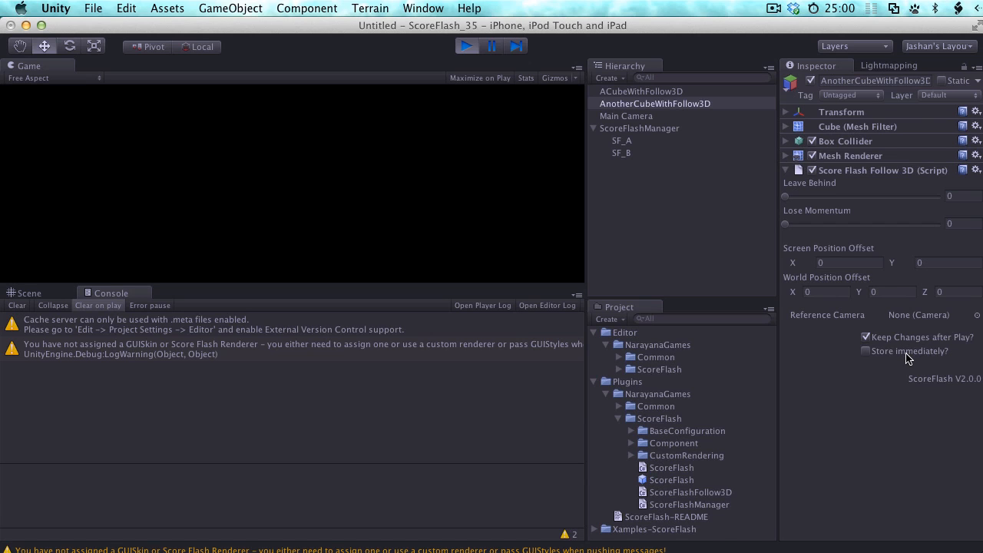
Step: Assign ExampleSkin_Amadeus from the Xamples-ScoreFlash GUISkins folder as the Generic Skin in SF_A's Main Layout settings
left_click(634, 141)
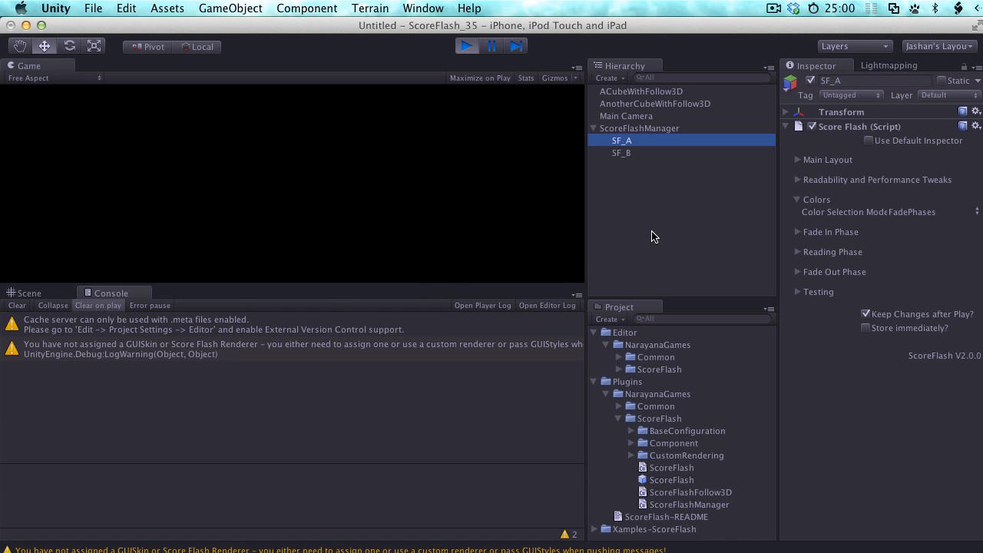
left_click(798, 161)
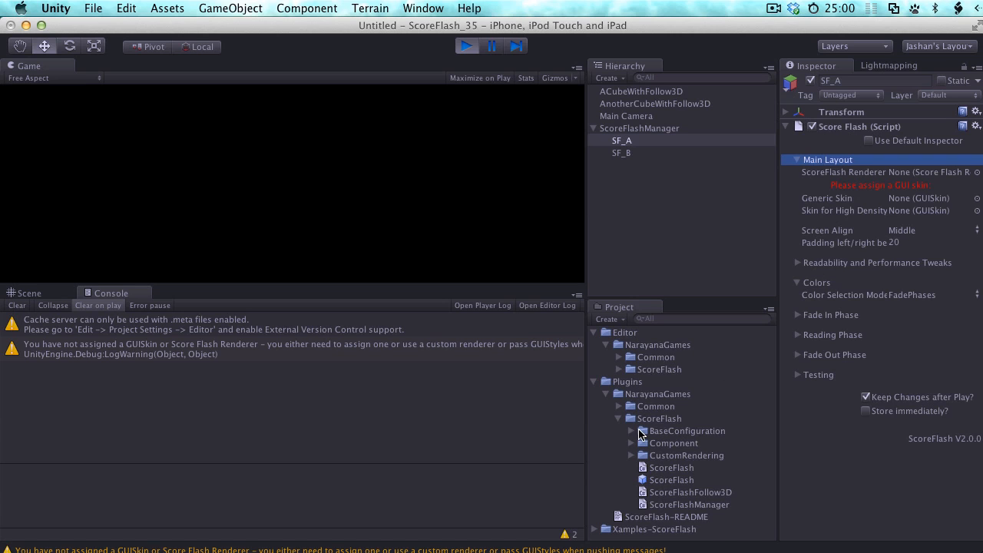
left_click(595, 382)
left_click(593, 333)
left_click(595, 357)
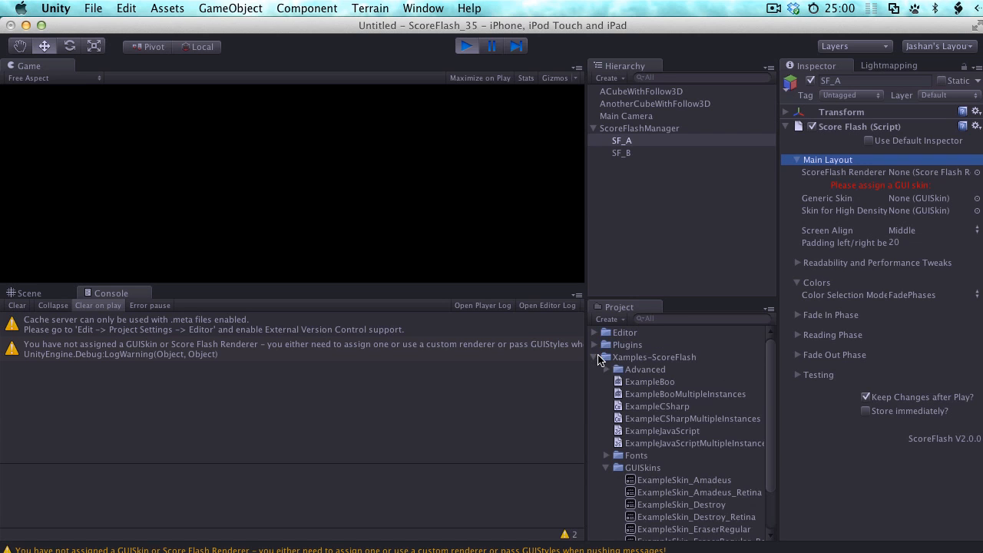
left_click_drag(664, 486, 894, 197)
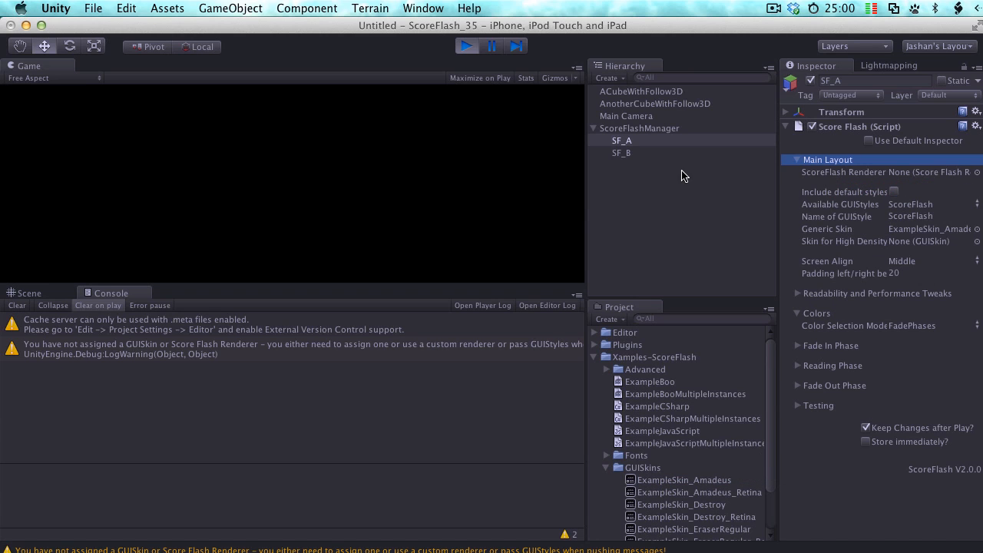
Step: Assign ExampleSkin_Destroy as the Generic Skin of SF_B and stop Play mode
left_click(645, 153)
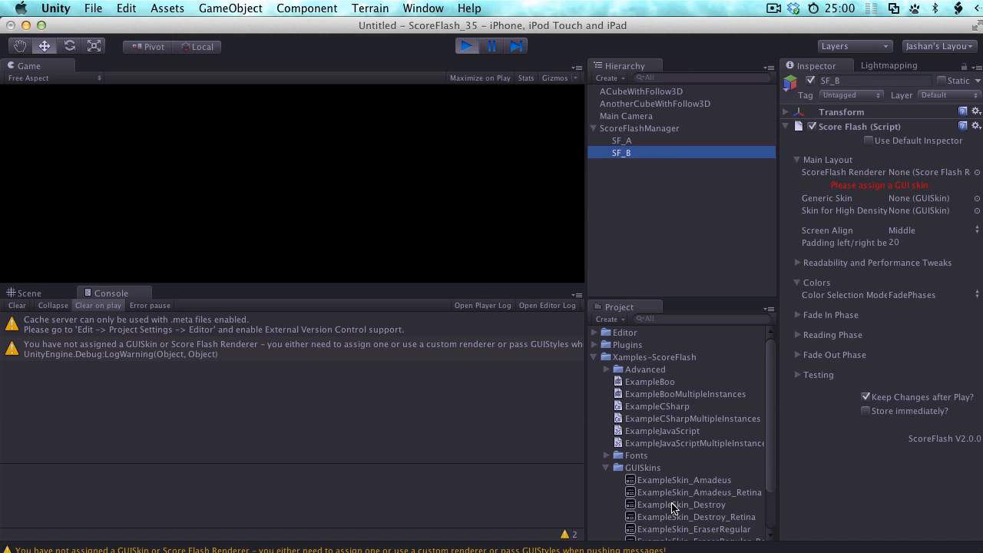
left_click_drag(676, 505, 917, 203)
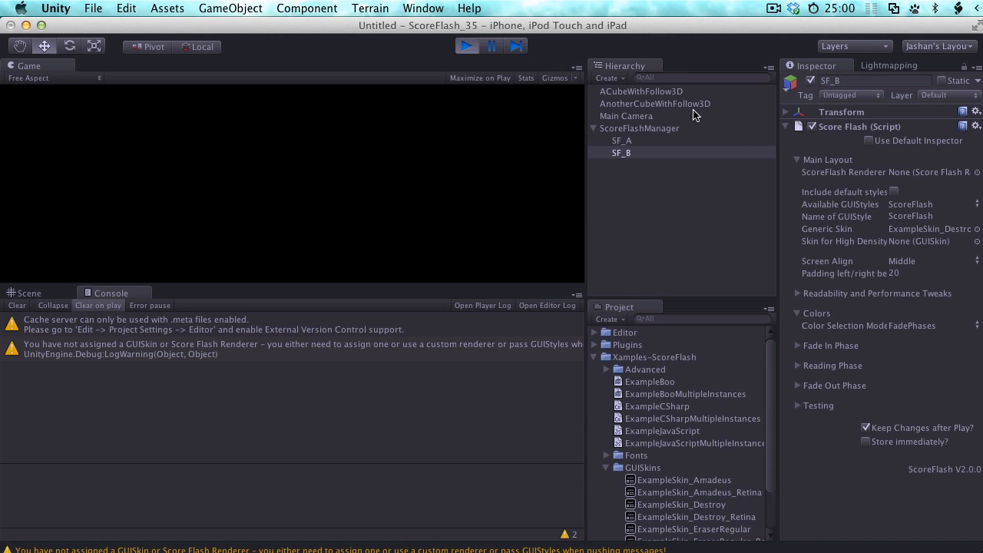
left_click(466, 46)
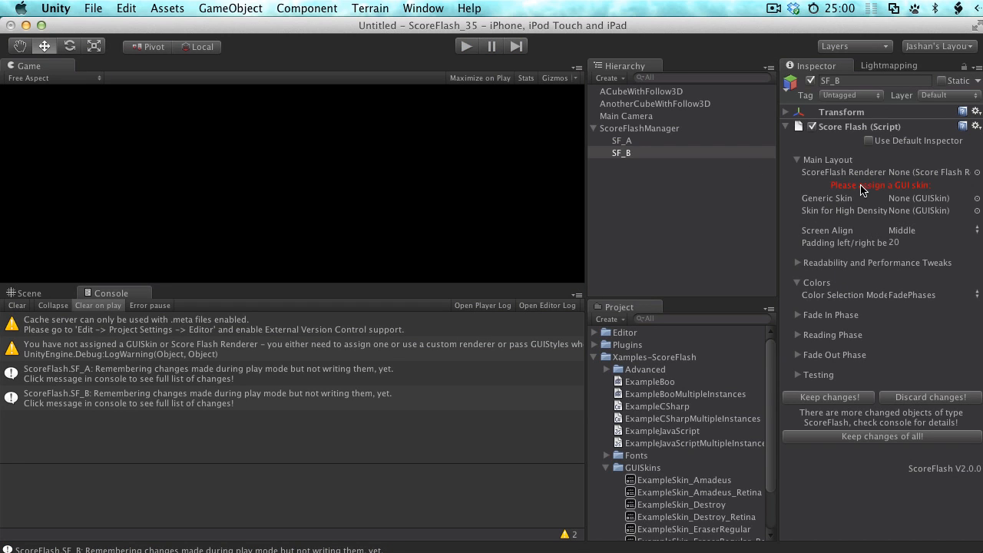
Step: Keep only SF_A's changes from Play mode and compare its Score Flash settings with those of SF_B
left_click(621, 141)
left_click(628, 153)
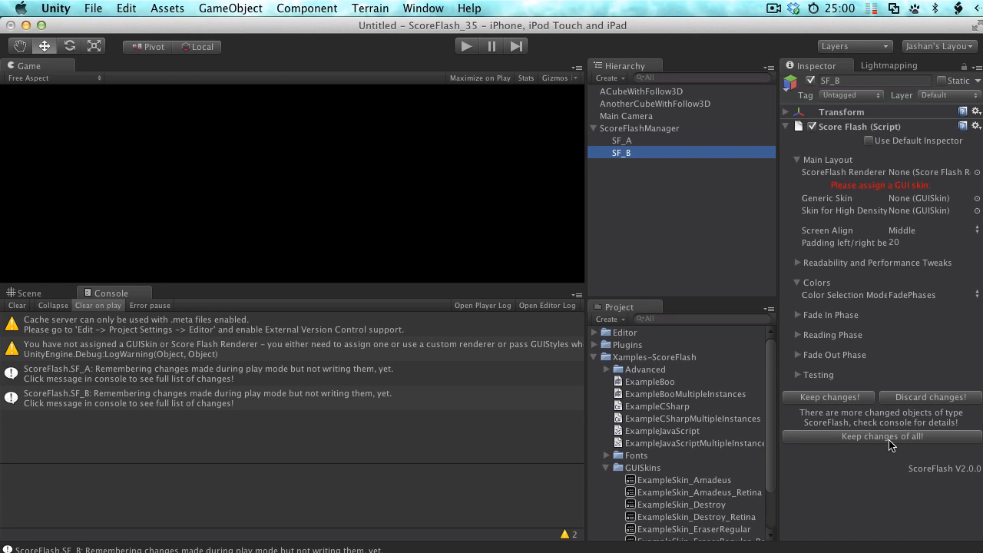
left_click(631, 141)
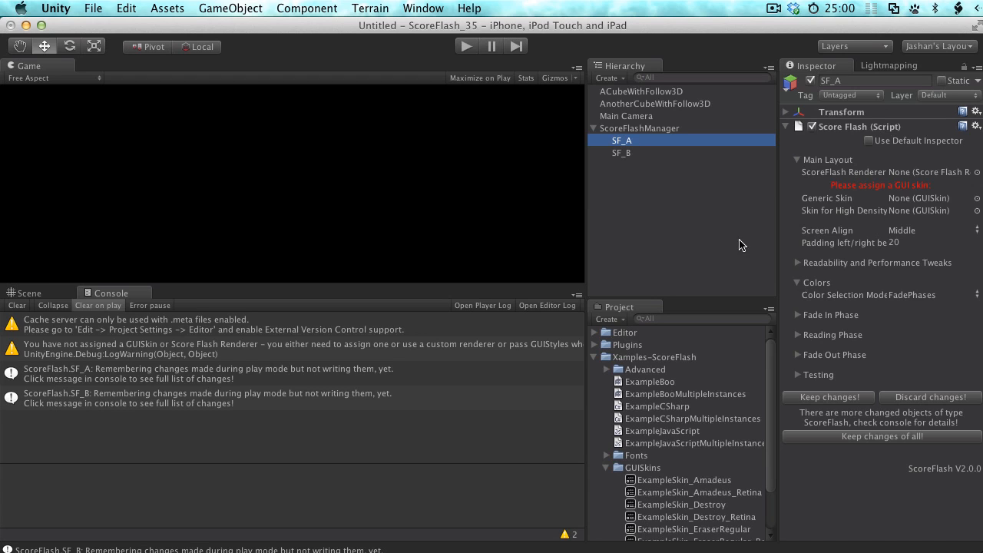
left_click(844, 398)
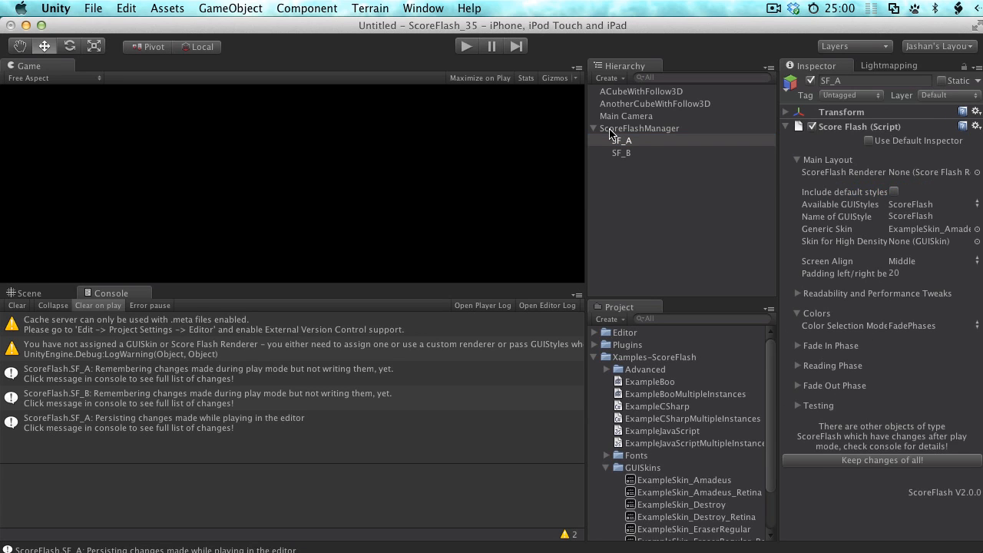
left_click(626, 154)
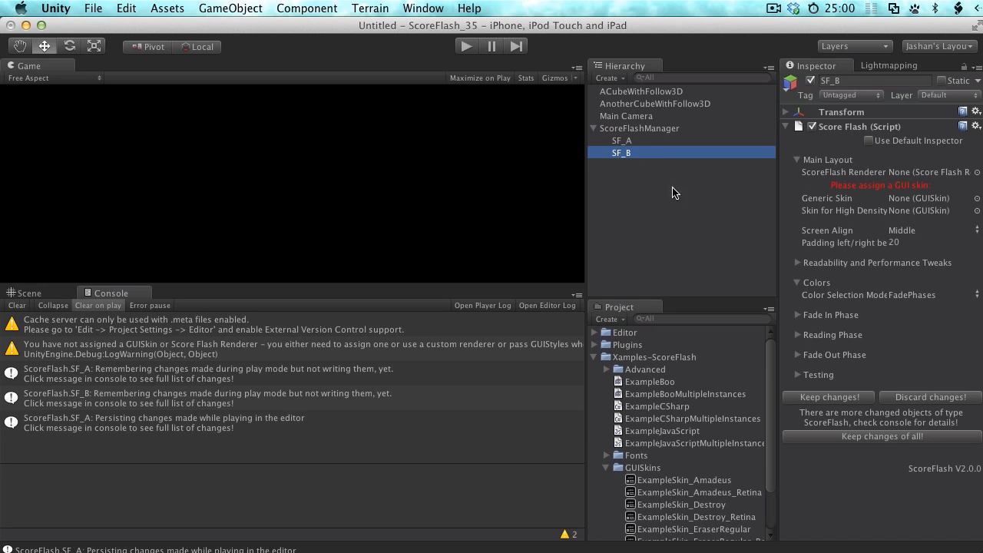
left_click(636, 141)
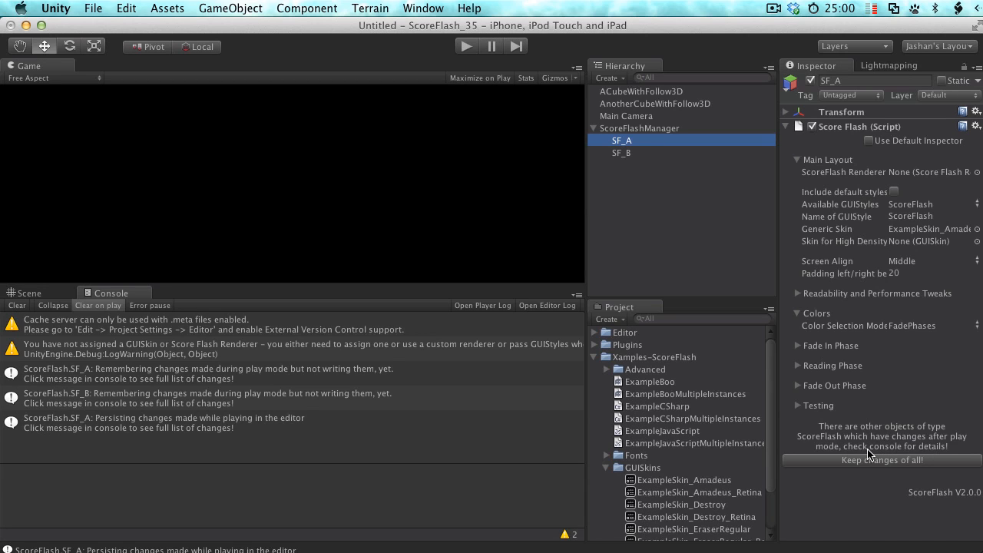
Step: Examine the Console entries about remembered and persisted changes for SF_A and SF_B, including the skin change details
left_click(193, 379)
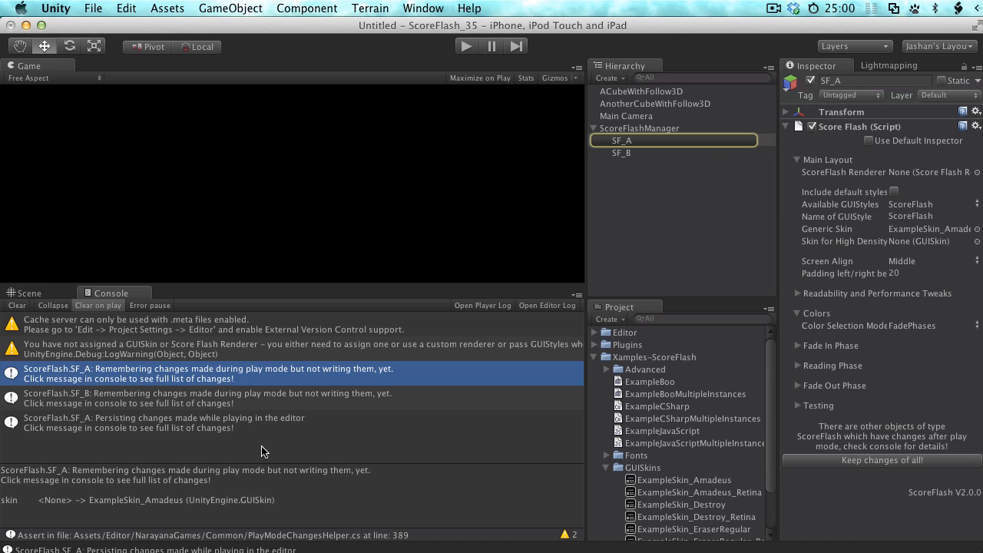
left_click(190, 407)
left_click(174, 428)
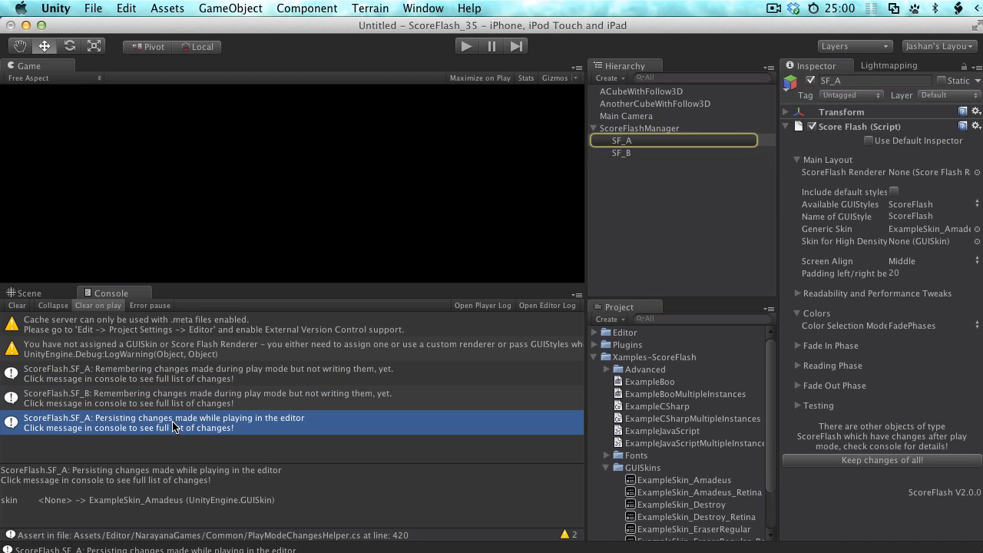
left_click(159, 402)
left_click(157, 376)
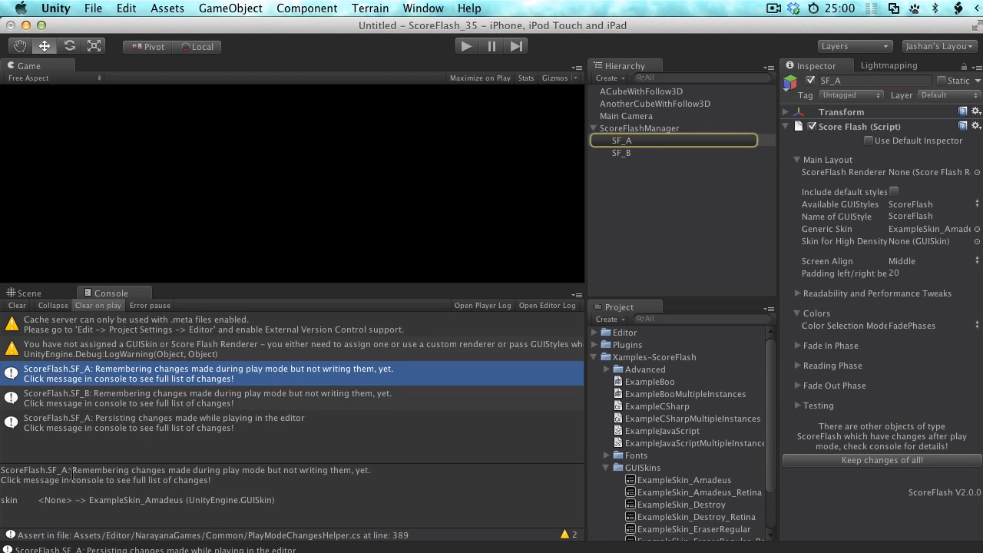
left_click(100, 401)
left_click(82, 376)
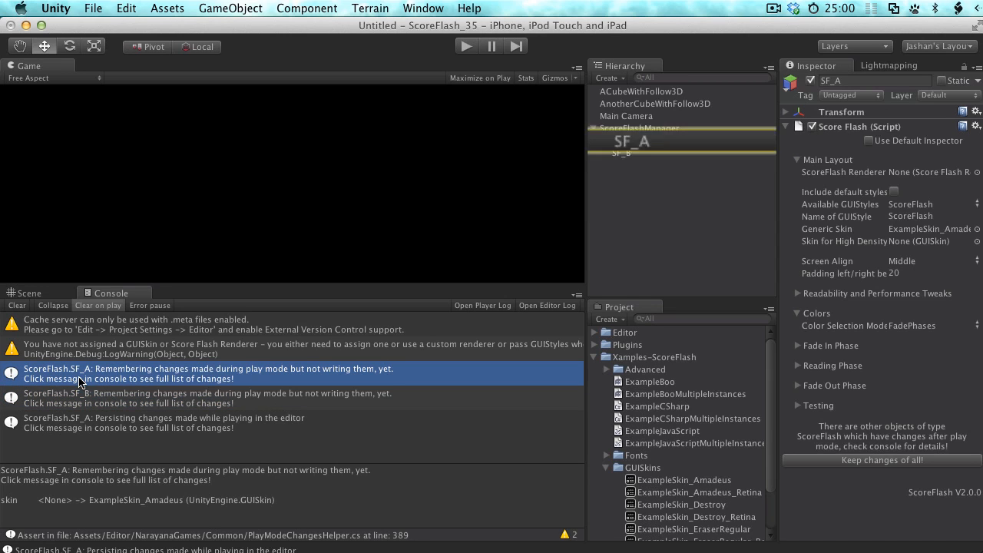
left_click_drag(3, 503, 278, 509)
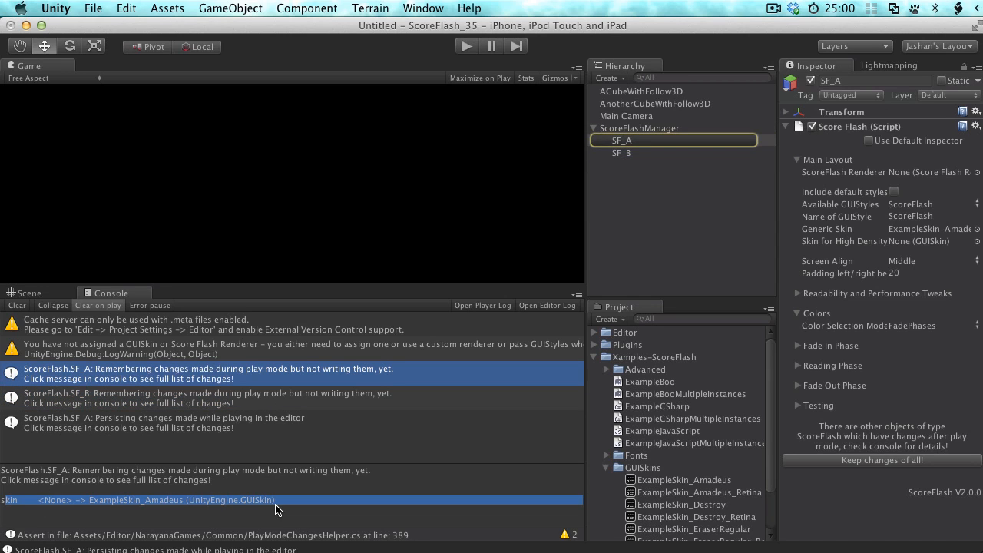
left_click(150, 500)
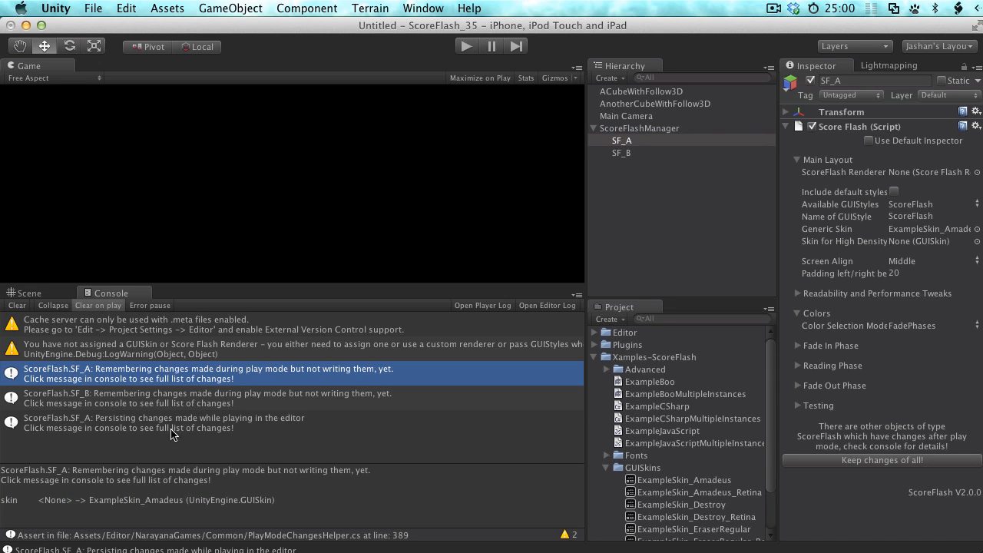
left_click(155, 406)
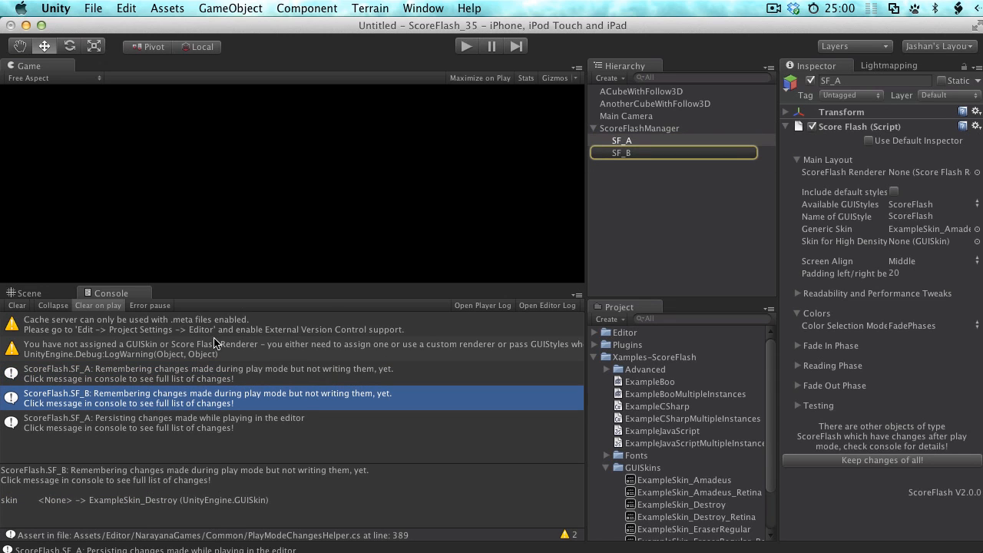
left_click(171, 377)
left_click(177, 404)
Step: Review the pending changes on SF_A and SF_B, and keep the changes of all ScoreFlash objects
left_click(635, 145)
left_click(635, 154)
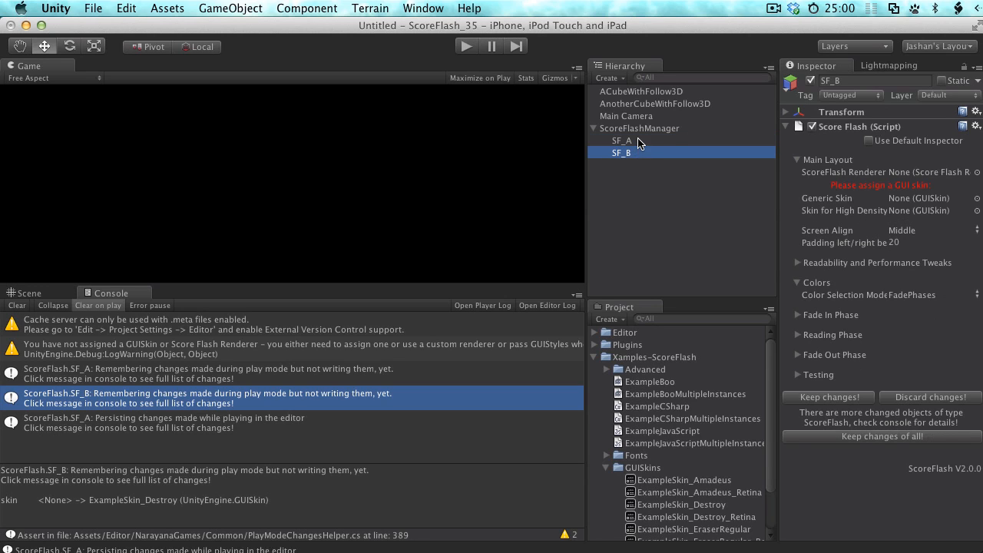
left_click(637, 142)
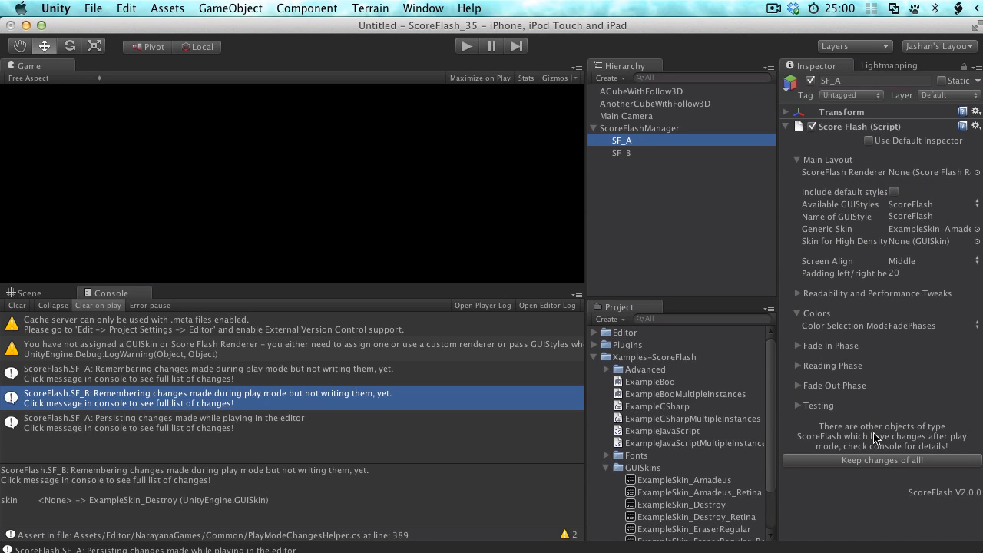
left_click(877, 461)
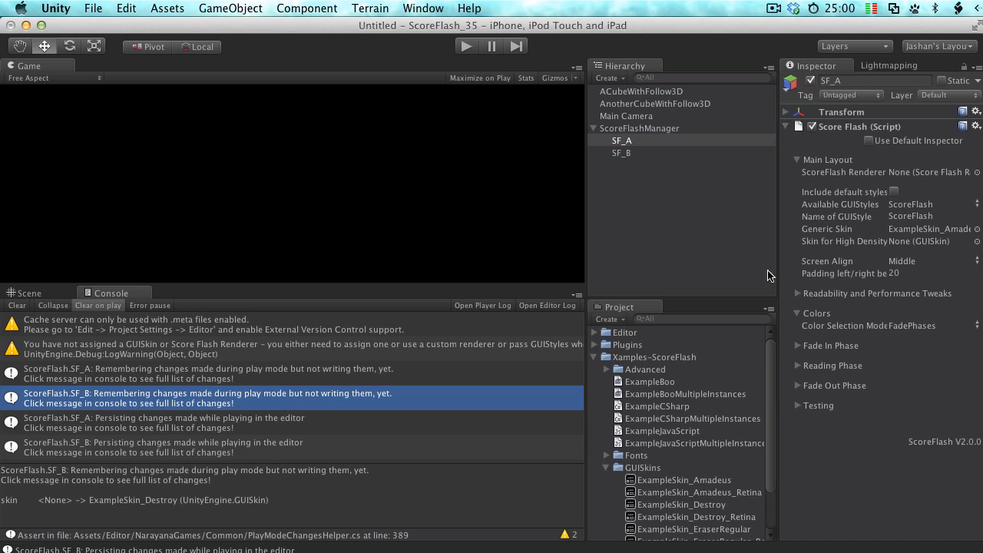
Step: Check the kept skins on SF_A and SF_B and SF_B's persisting Console entry, and start Play mode again
left_click(632, 154)
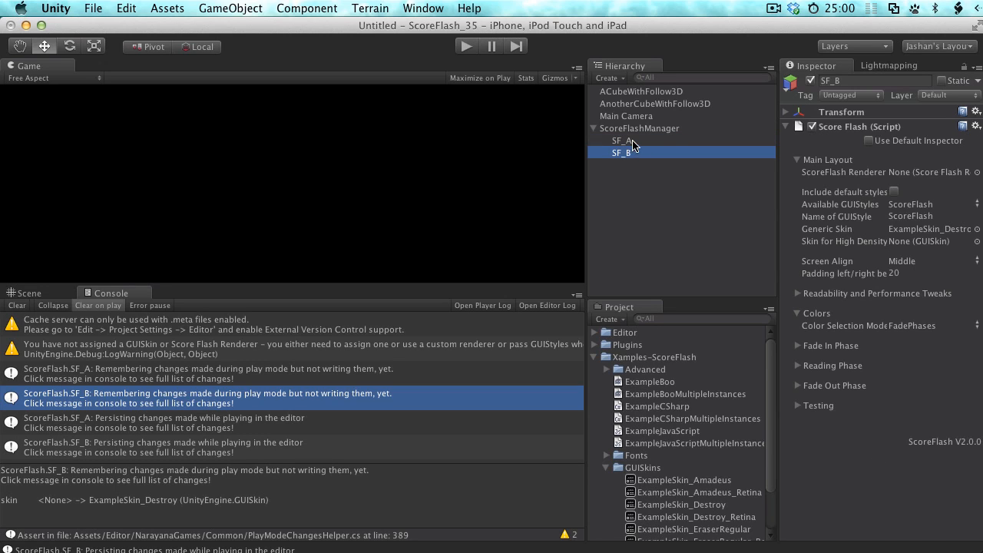
left_click(637, 142)
left_click(636, 153)
left_click(184, 447)
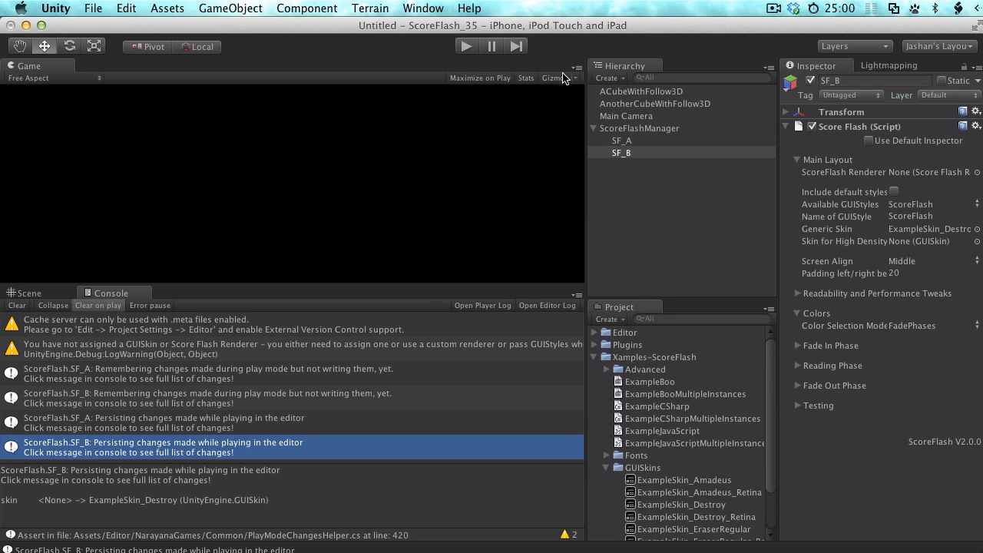
left_click(470, 51)
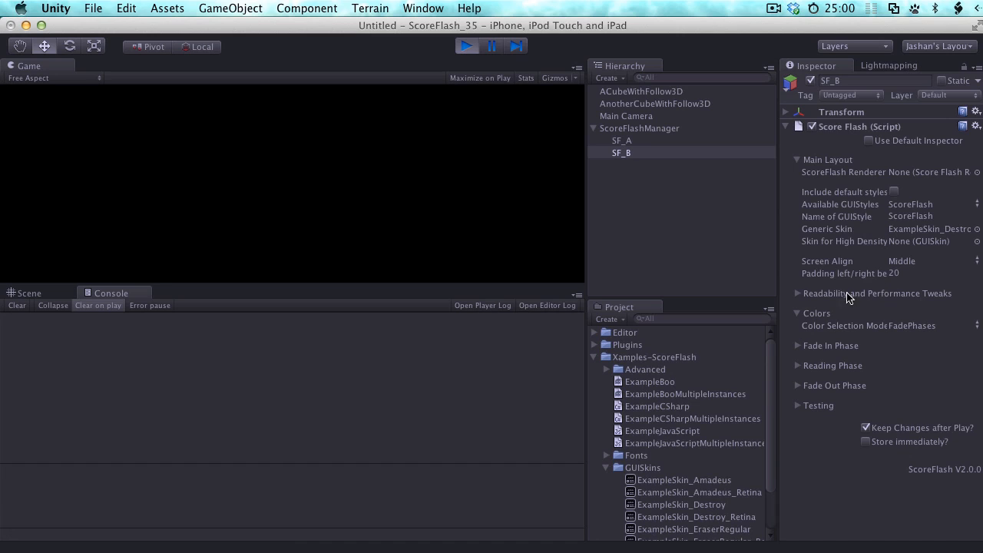
Step: On SF_B, set the left/right padding to 22.89 and Screen Align to Bottom
left_click_drag(828, 277, 889, 275)
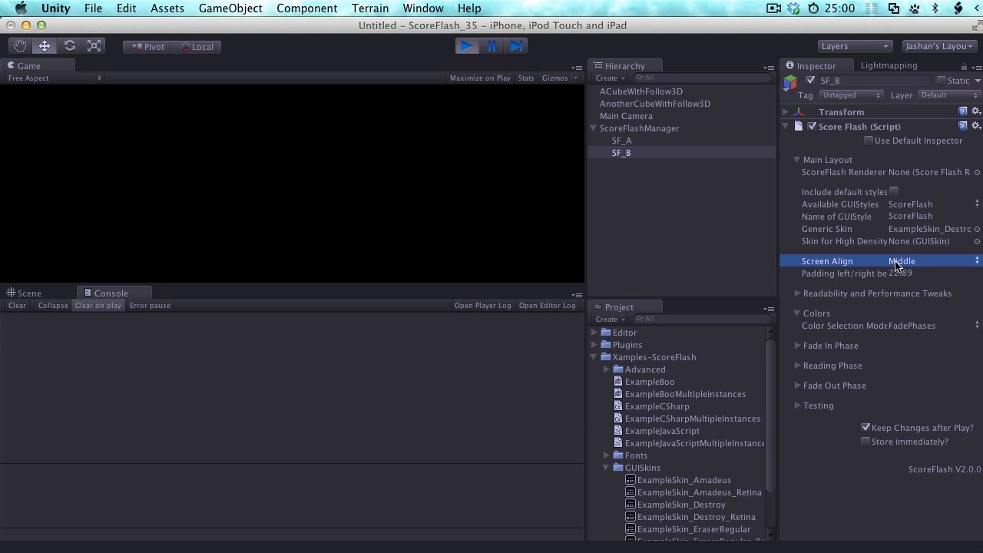
left_click(896, 262)
left_click(853, 272)
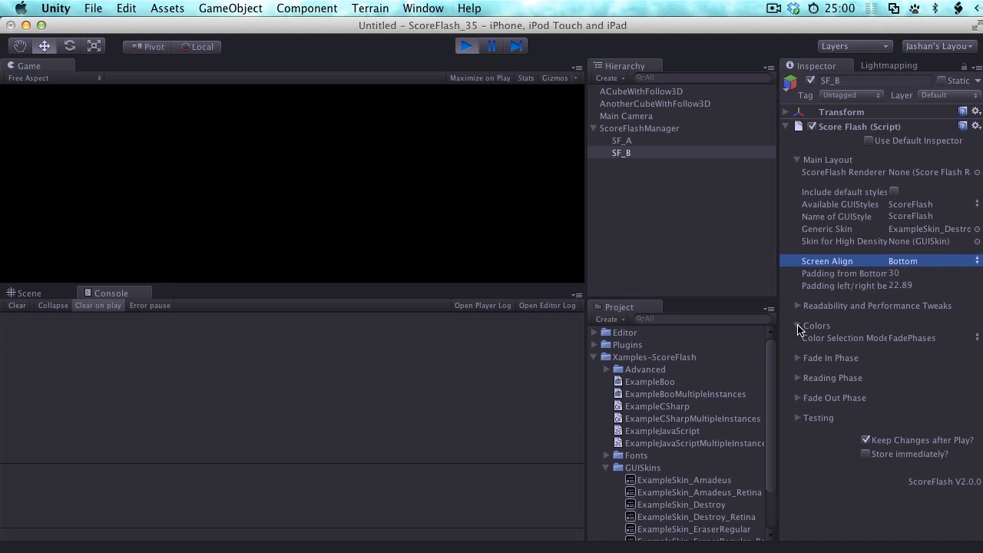
Step: Switch SF_B's Color Selection Mode to Random and set colour Element 0 to RGB 97, 97, 72
left_click(799, 329)
left_click(807, 331)
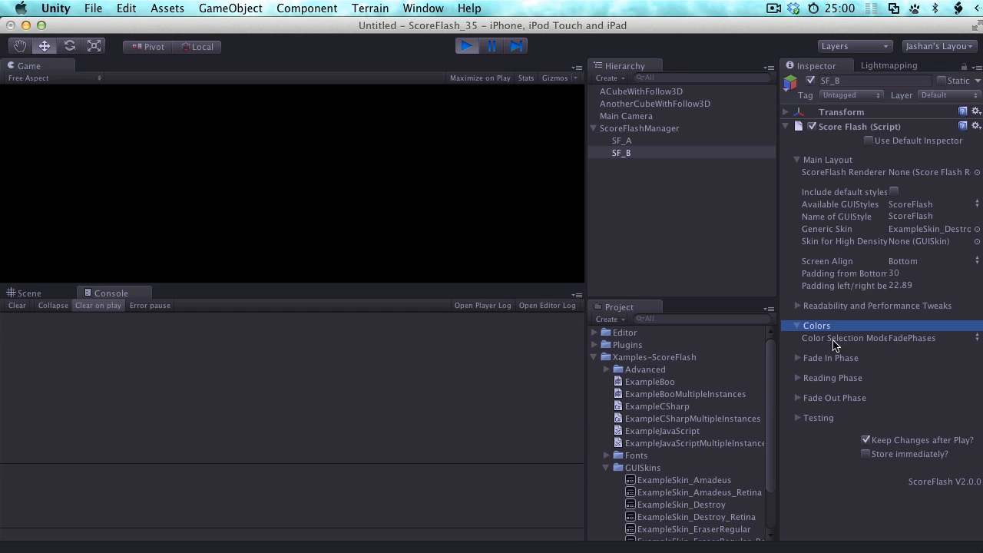
left_click(918, 340)
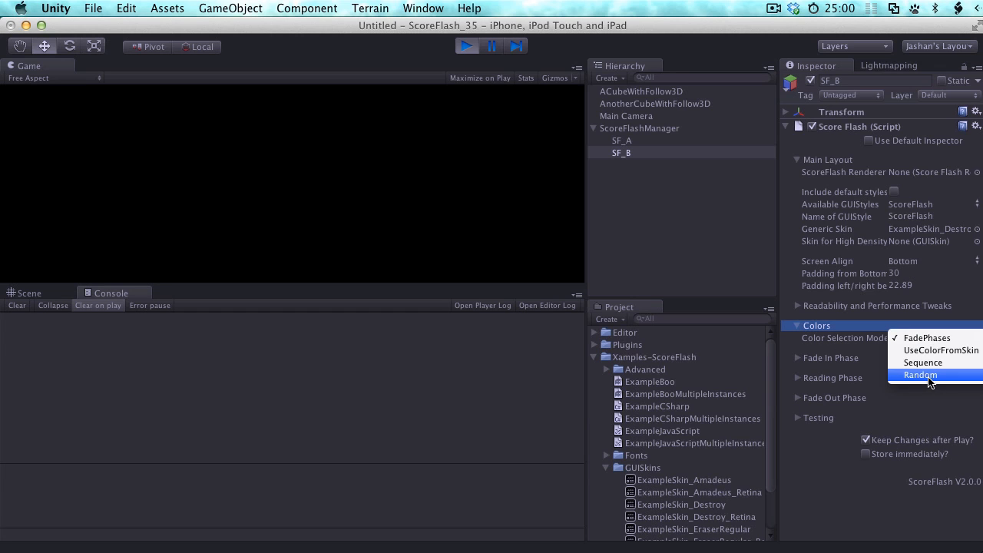
left_click(925, 376)
left_click(903, 376)
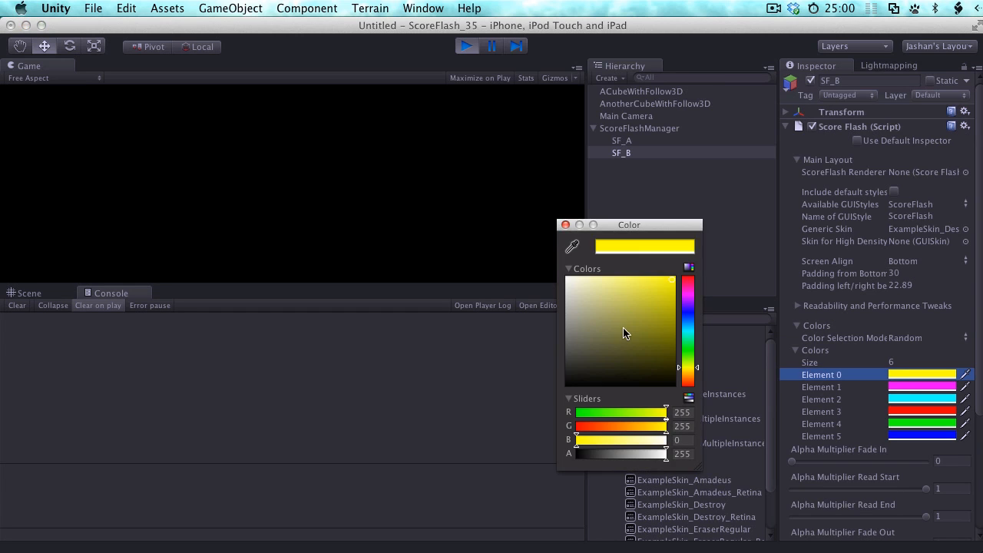
left_click_drag(624, 332, 595, 343)
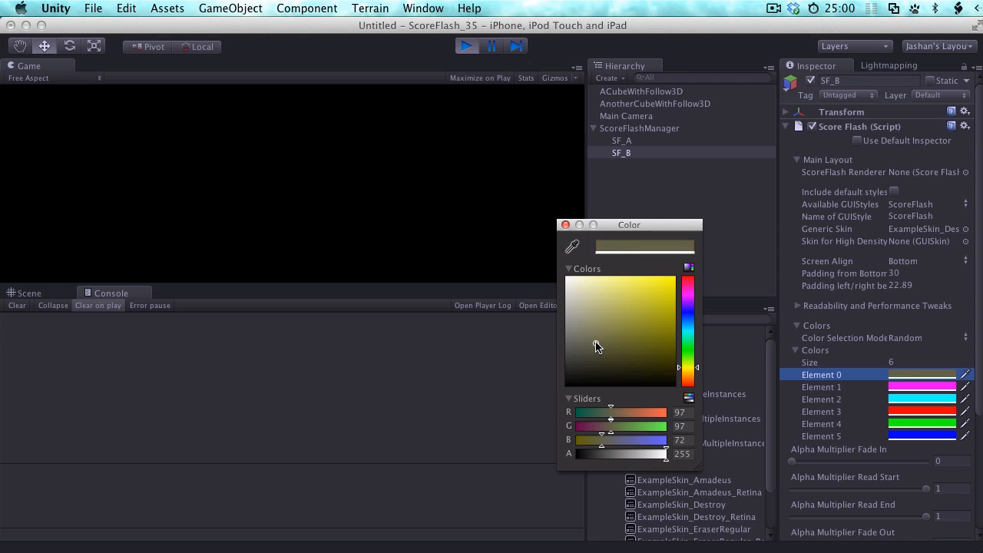
left_click(565, 227)
Step: Apply the ease-in preset that starts flat and rises steeply to SF_B's Fade In Phase colour curve
scroll(961, 348, "down", 5)
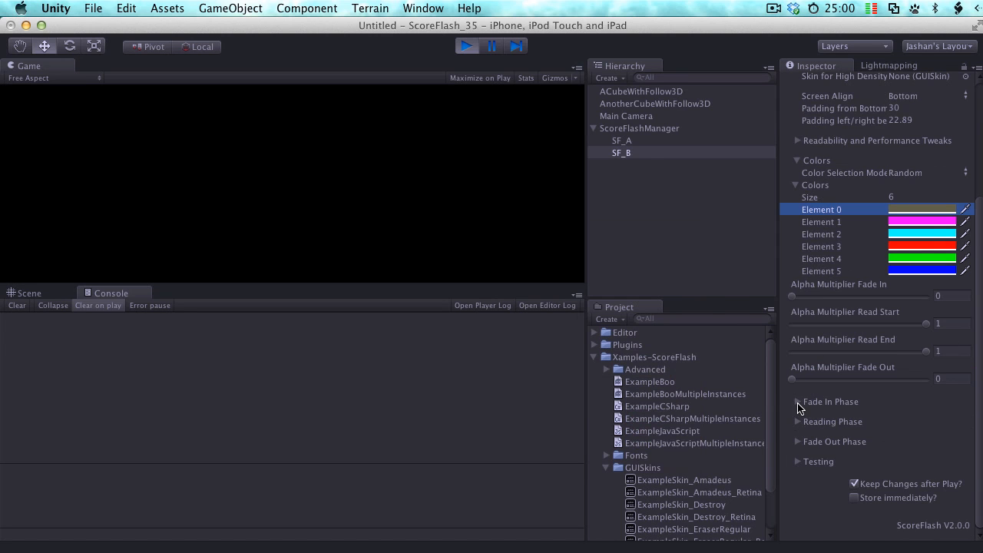
left_click(798, 402)
scroll(922, 411, "down", 2)
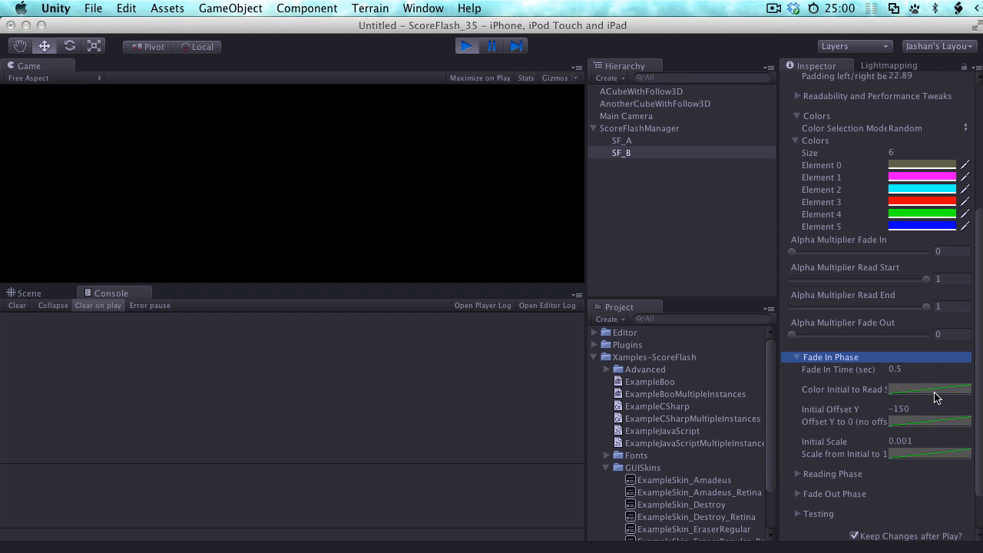
left_click_drag(449, 224, 772, 231)
left_click(740, 451)
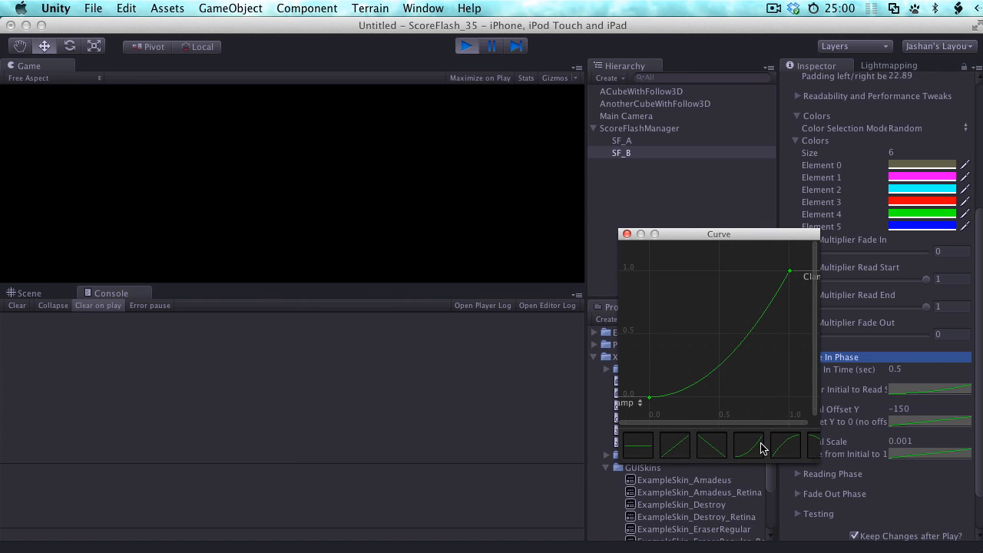
left_click(627, 234)
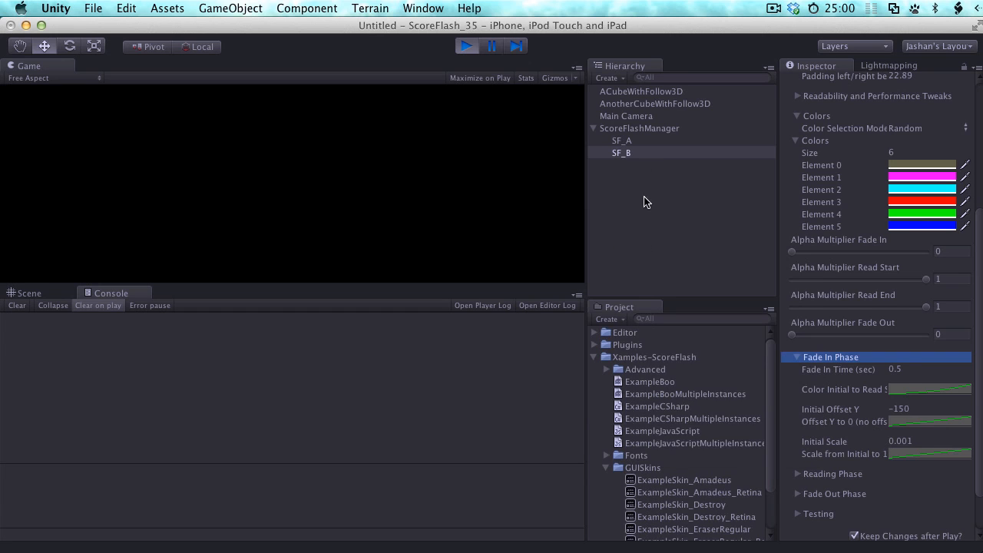
Step: Set SF_A's left/right padding to 15.7 and AnotherCubeWithFollow3D's Leave Behind to 1
left_click(638, 143)
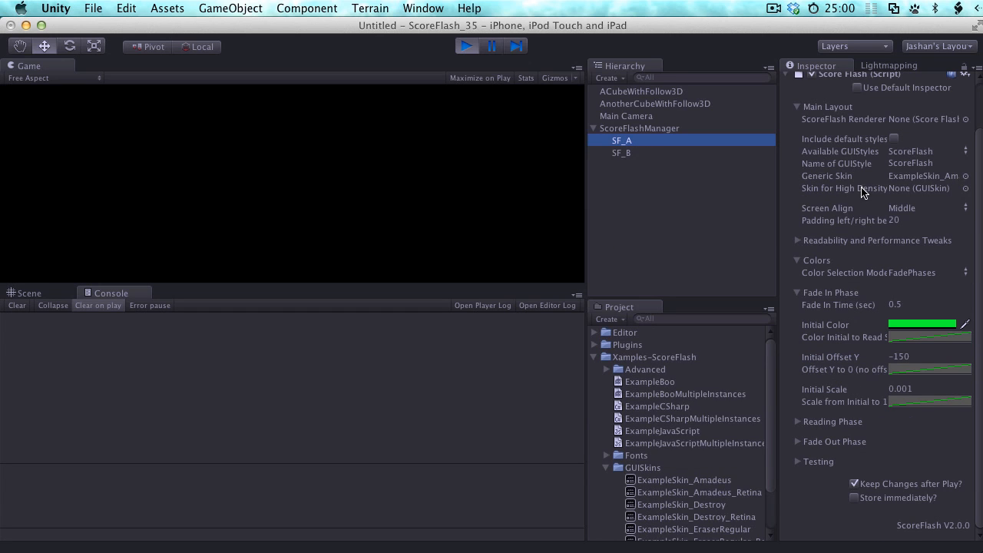
left_click_drag(861, 223, 827, 224)
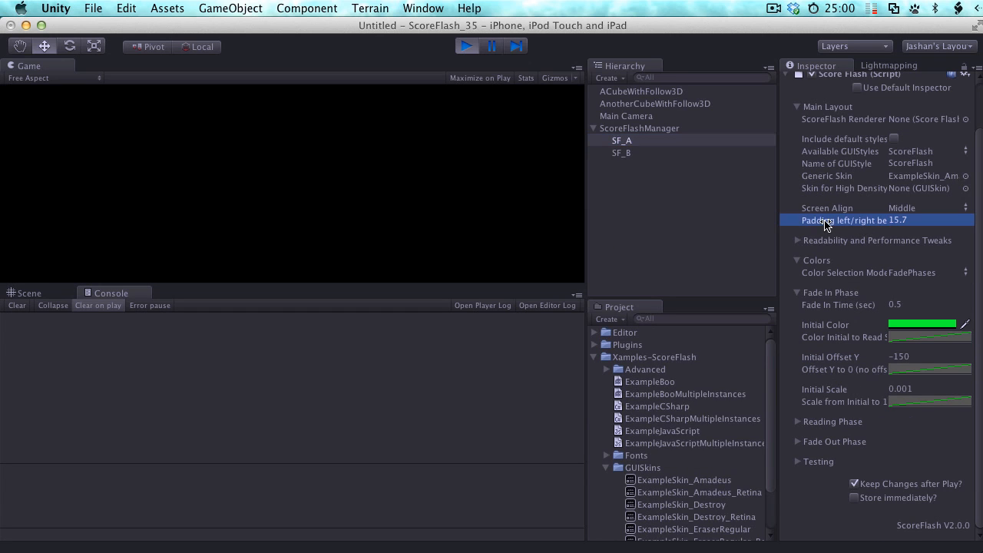
left_click(632, 107)
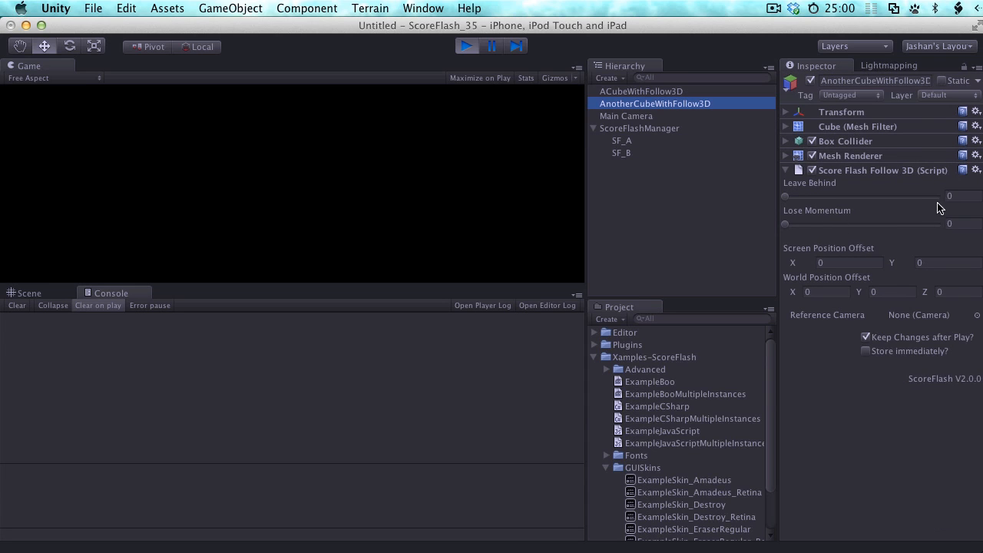
Step: Set ACubeWithFollow3D's Leave Behind to 0.5 and stop Play mode
left_click(672, 92)
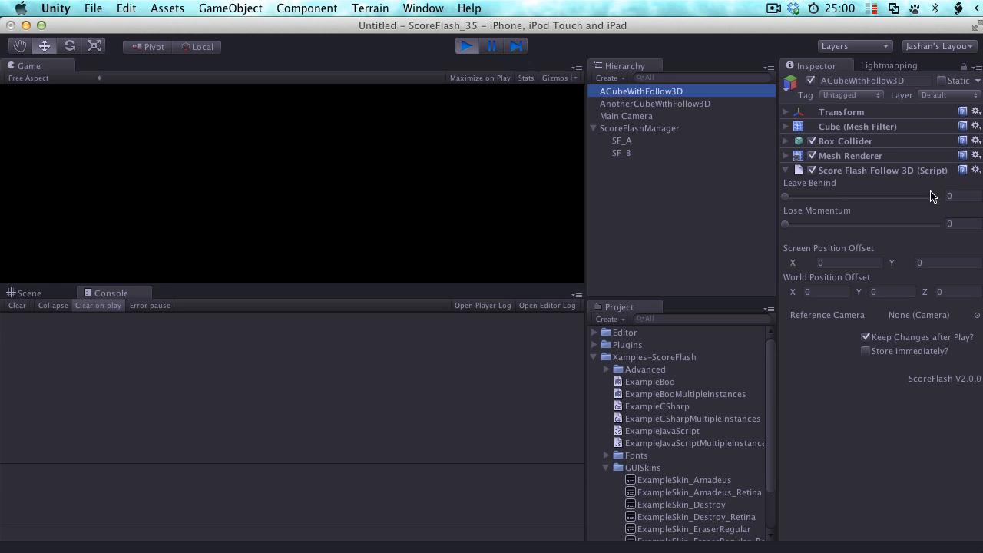
left_click(965, 199)
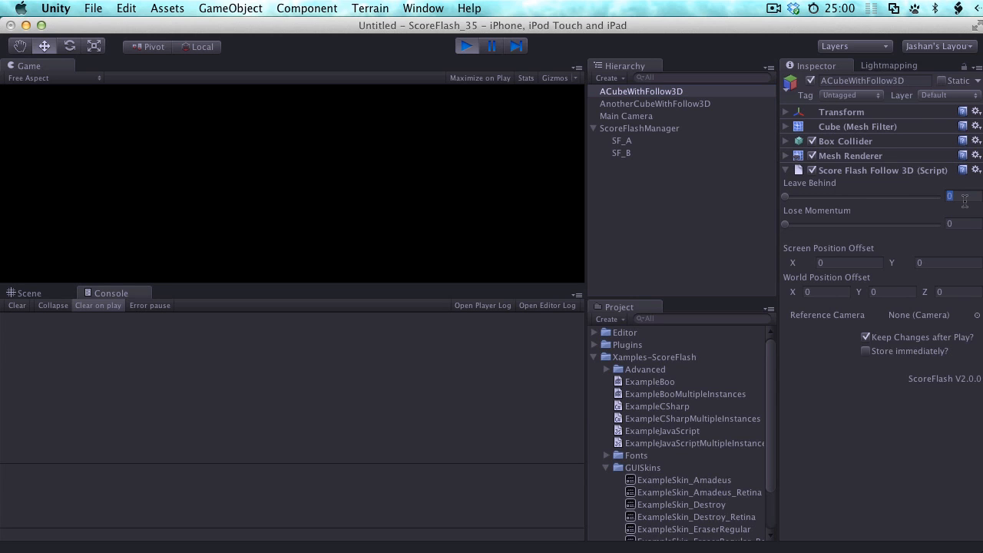
type("0.5")
left_click(466, 46)
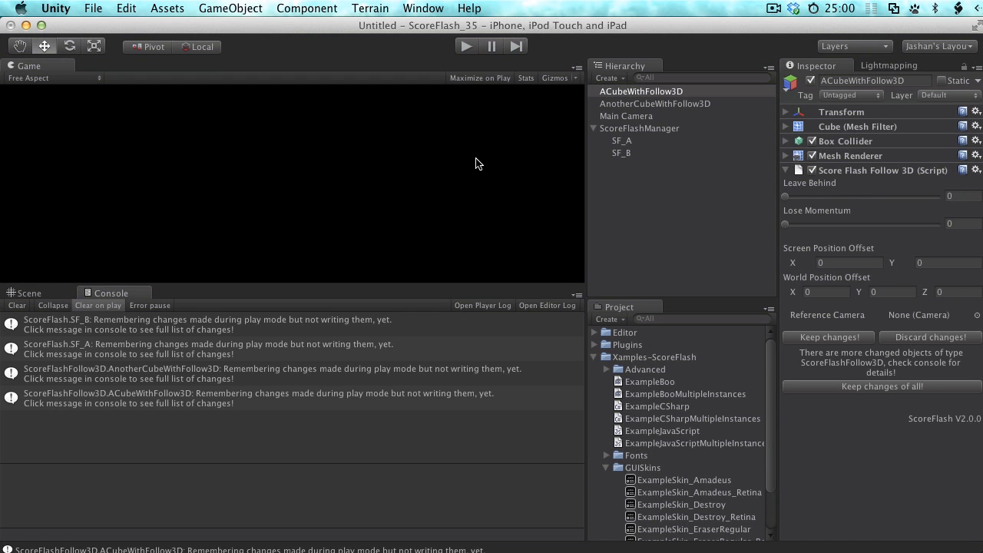
Step: Review the remembered changes listed in the Console for SF_A, SF_B and both Follow3D cubes
left_click(90, 328)
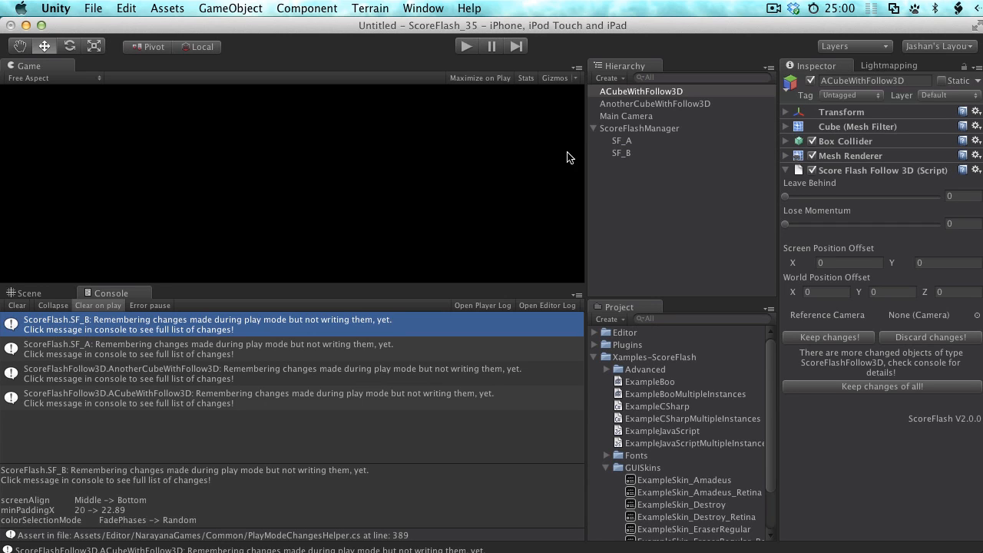
left_click(78, 374)
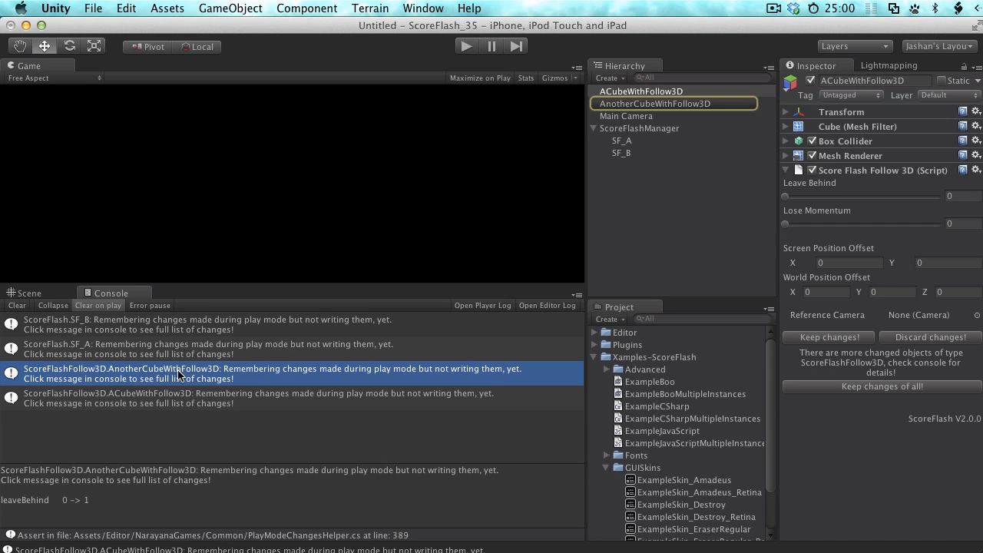
left_click(122, 404)
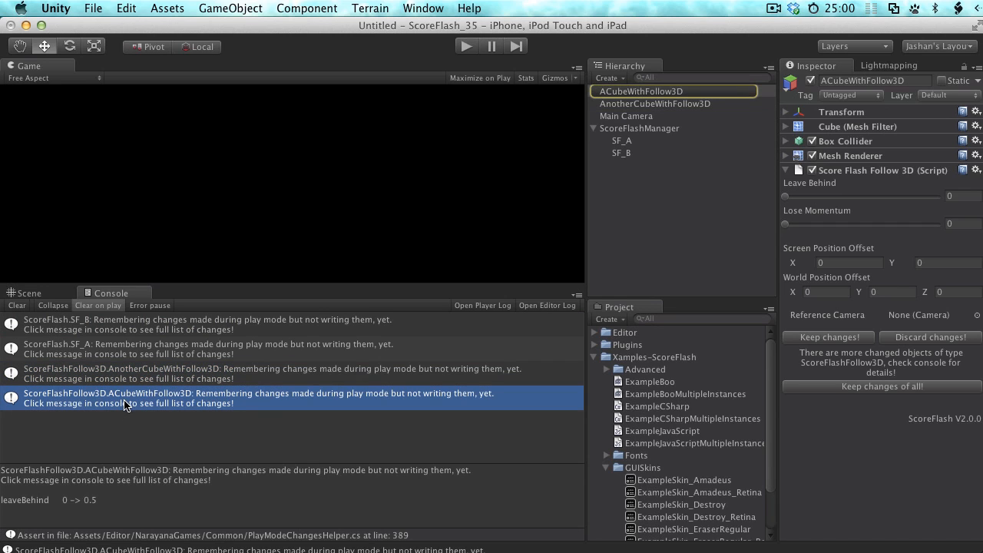
left_click(145, 374)
left_click(143, 351)
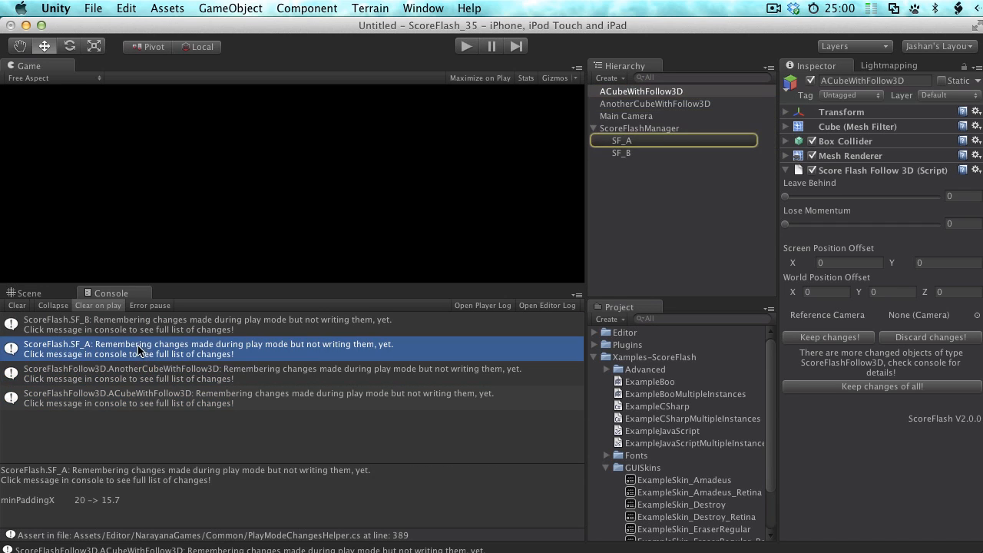
left_click(138, 326)
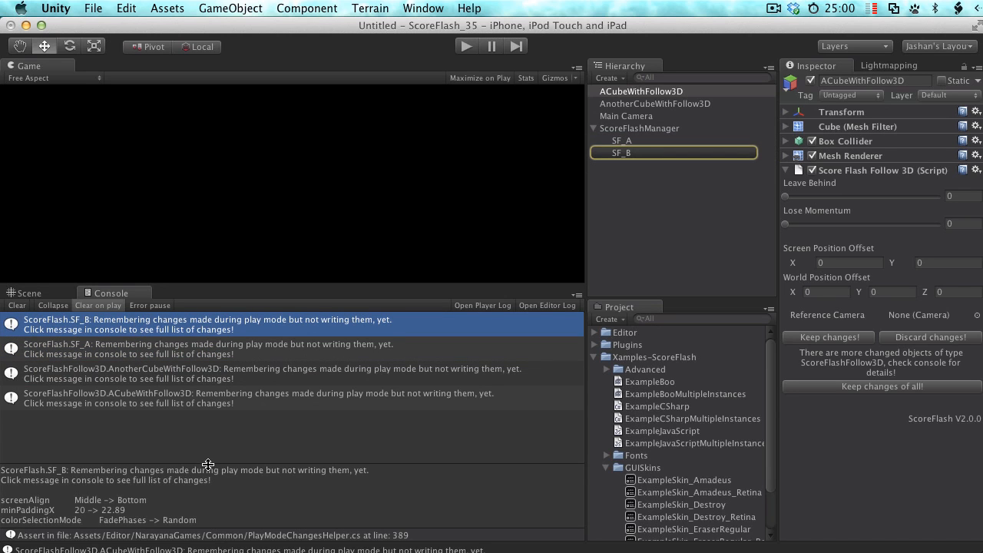
Step: Enlarge the Console's detail area and examine SF_B's changes, comparing the old and new colors and fadeInColorCurve values
left_click_drag(208, 465, 210, 416)
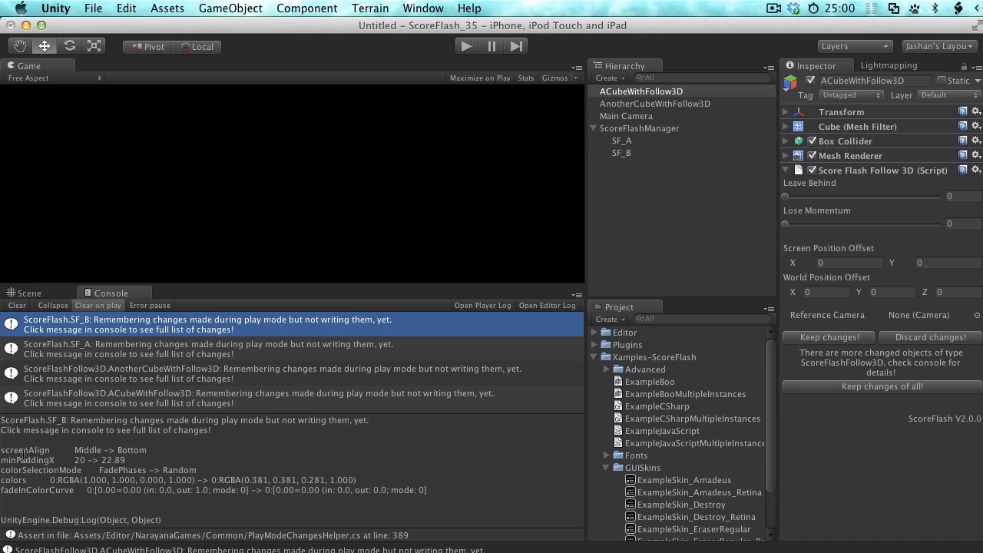
mouse_move(3, 452)
left_mouse_down()
mouse_move(24, 449)
mouse_move(2, 452)
left_mouse_up()
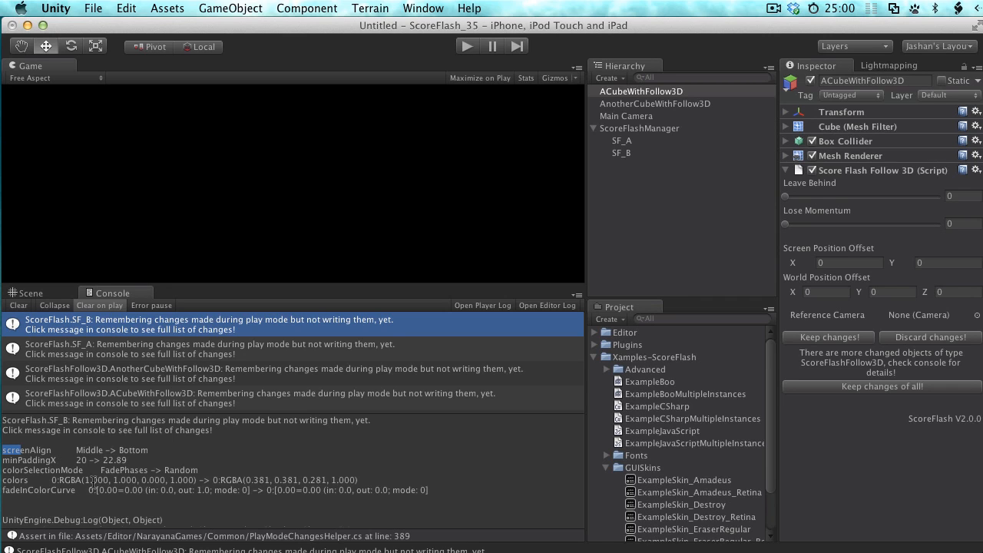
left_click_drag(53, 480, 365, 484)
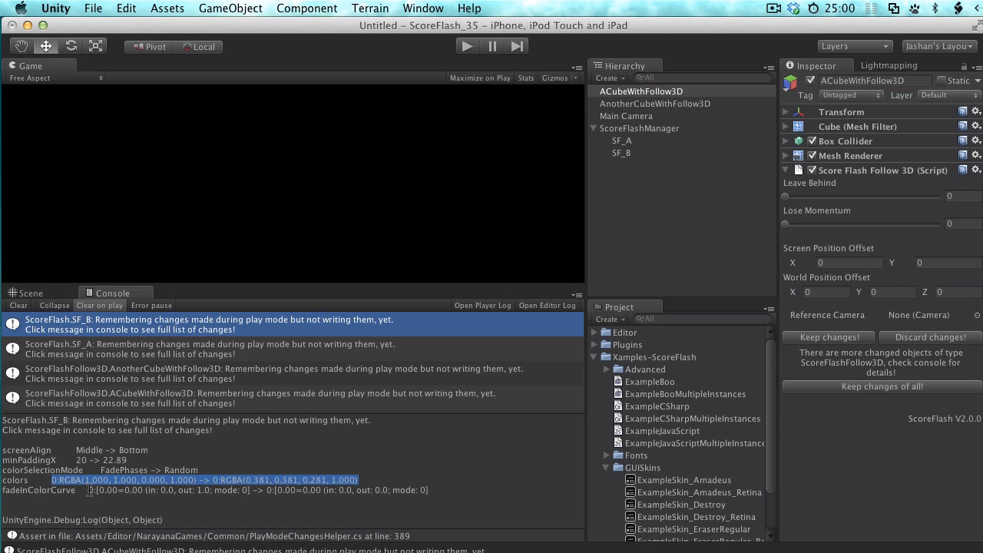
left_click_drag(89, 490, 426, 495)
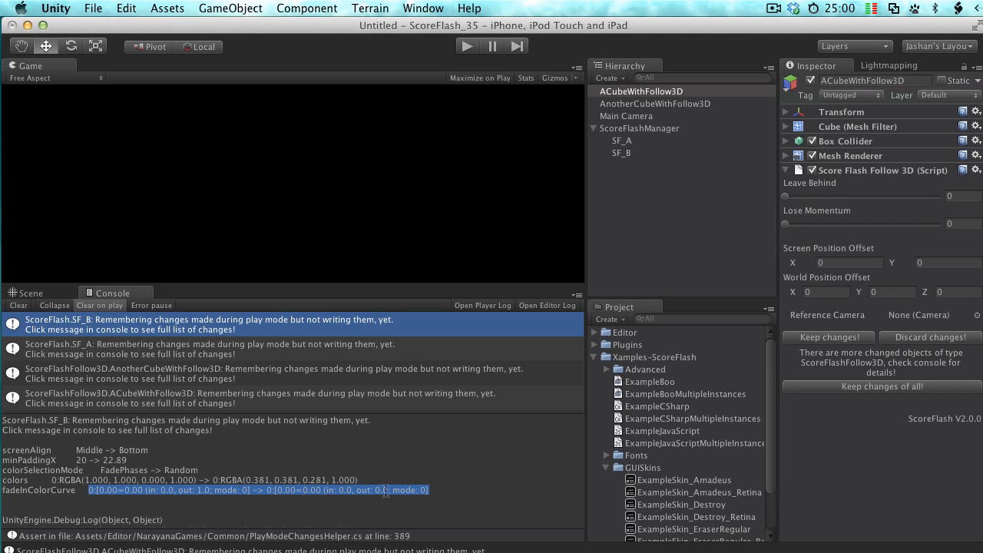
left_click(91, 490)
double_click(92, 491)
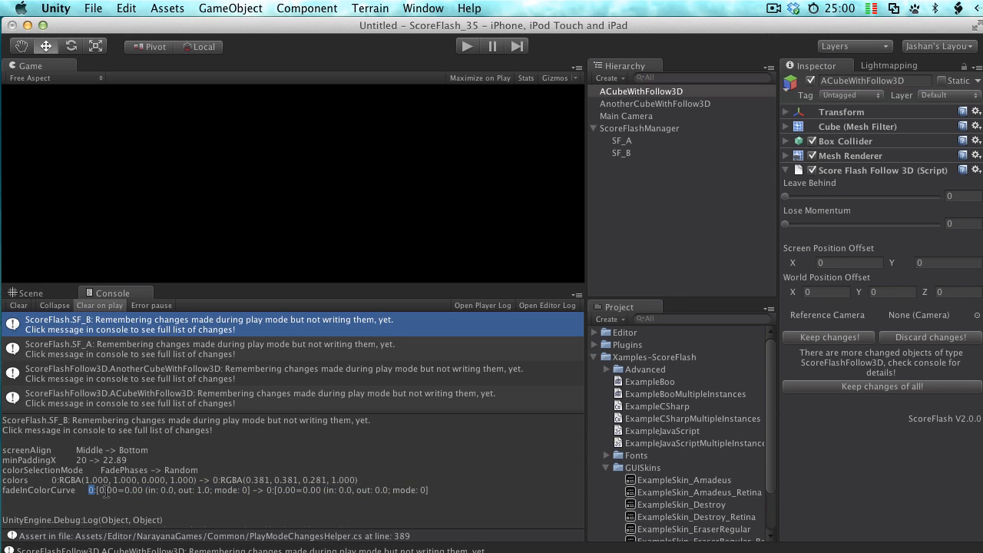
left_click(112, 490)
left_click_drag(99, 490, 250, 496)
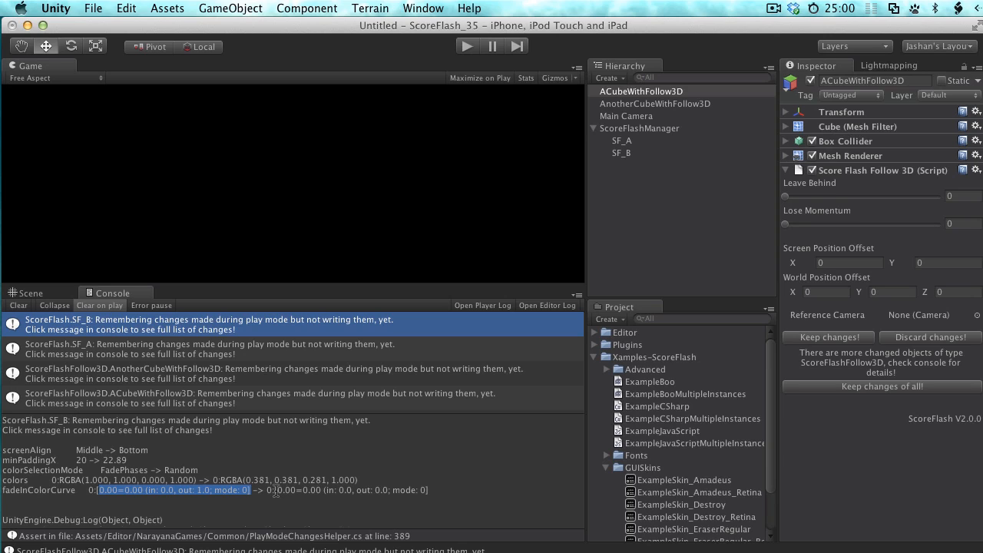
left_click(274, 490)
left_click_drag(275, 491, 430, 495)
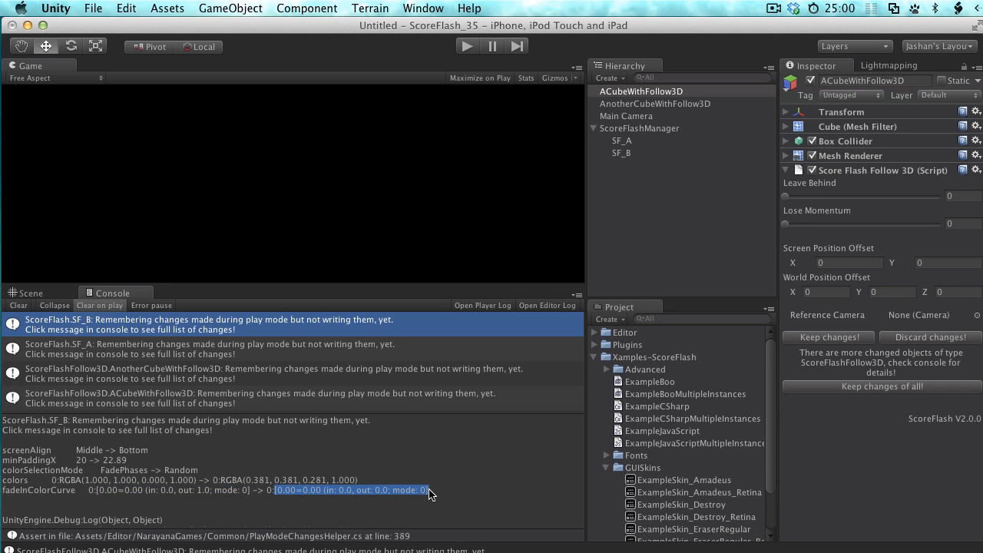
left_click(69, 484)
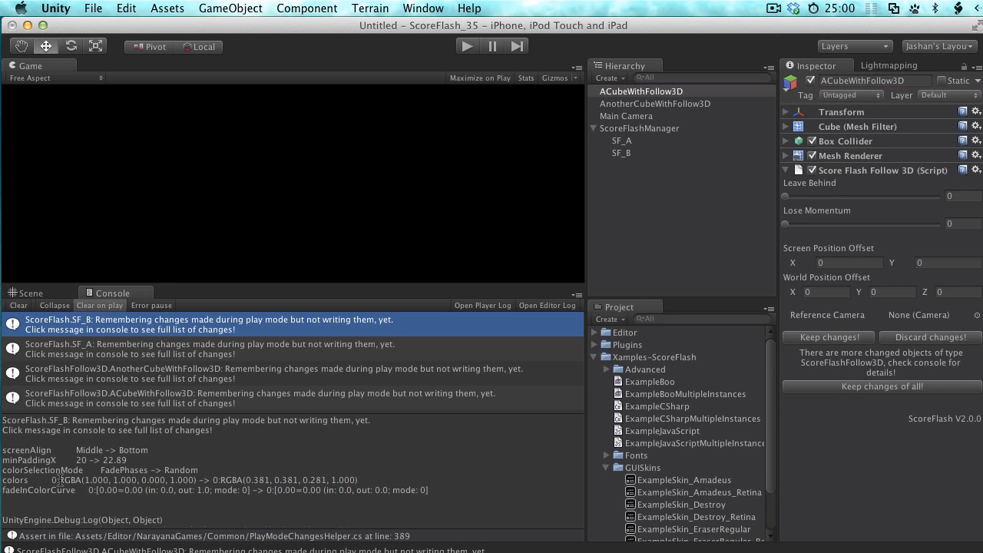
left_click_drag(55, 483, 51, 484)
left_click_drag(218, 480, 355, 478)
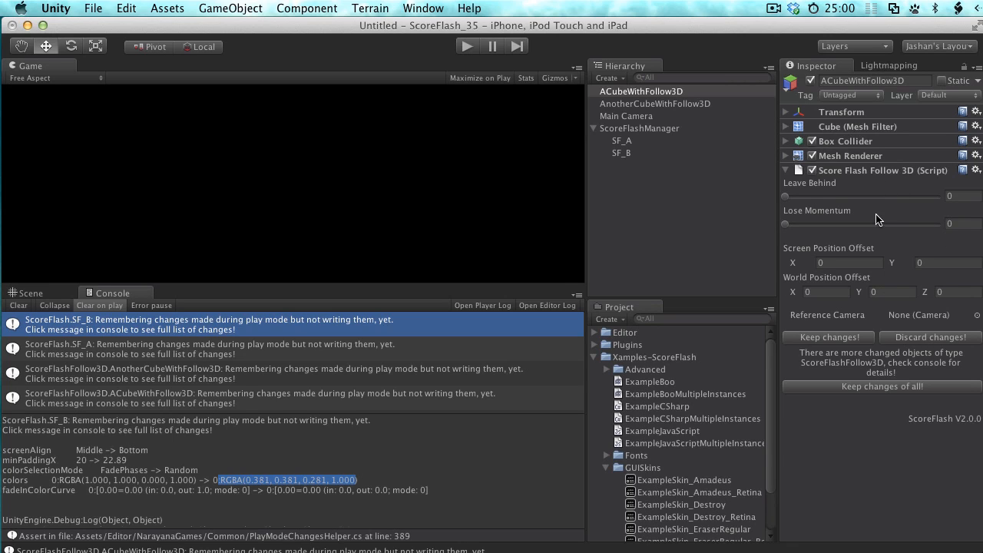
Step: Discard ACubeWithFollow3D's Play mode changes and keep those of AnotherCubeWithFollow3D
left_click(918, 340)
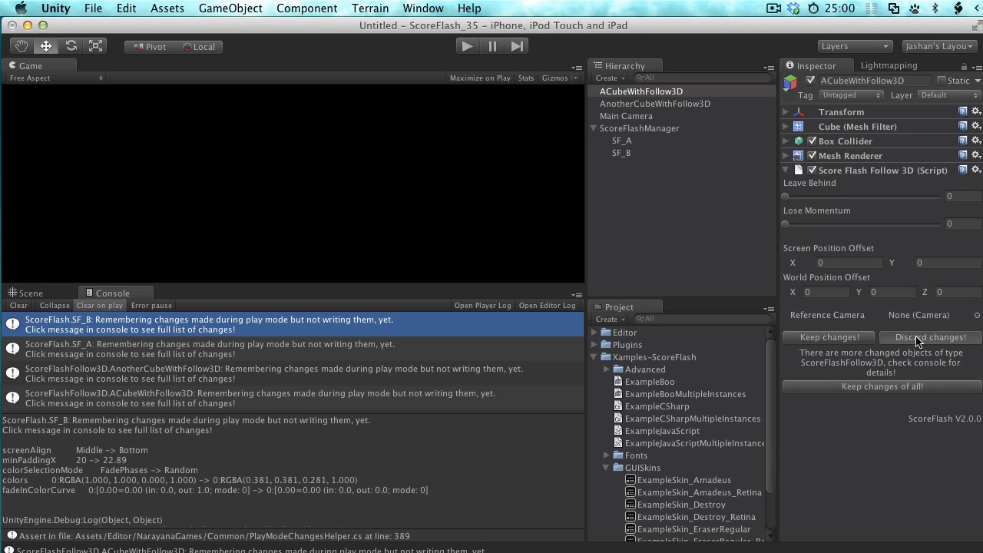
left_click(661, 108)
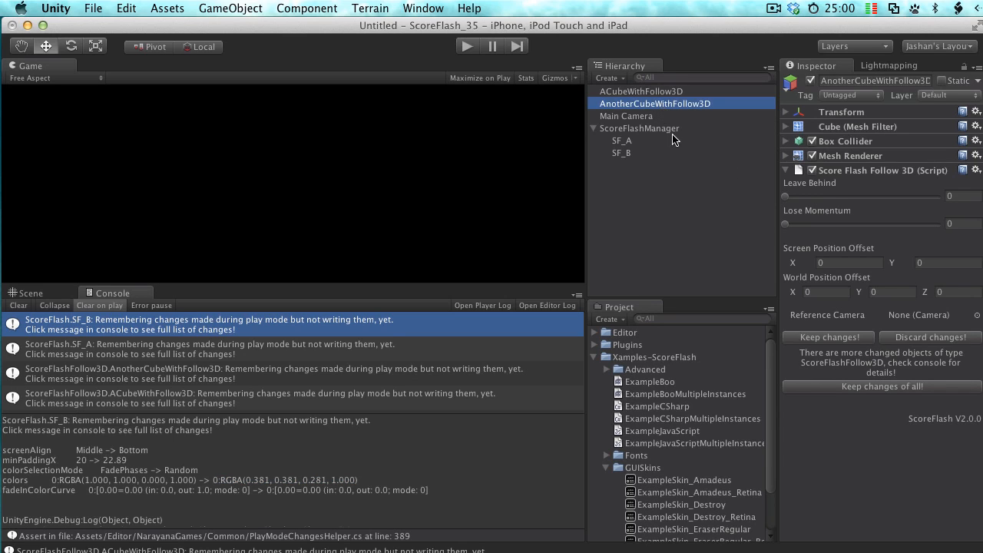
left_click(847, 340)
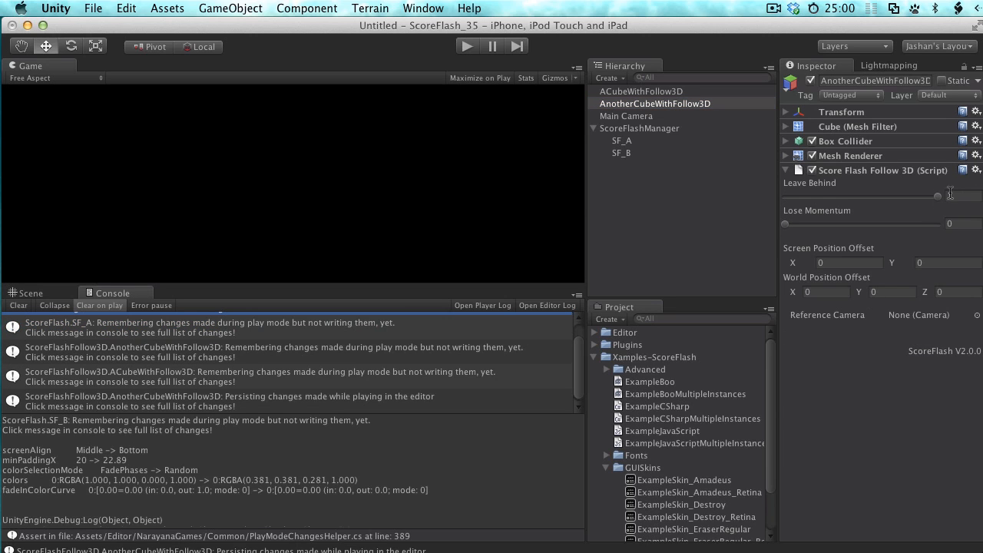
Step: Keep the remembered Play mode changes of SF_A and SF_B individually
left_click(623, 141)
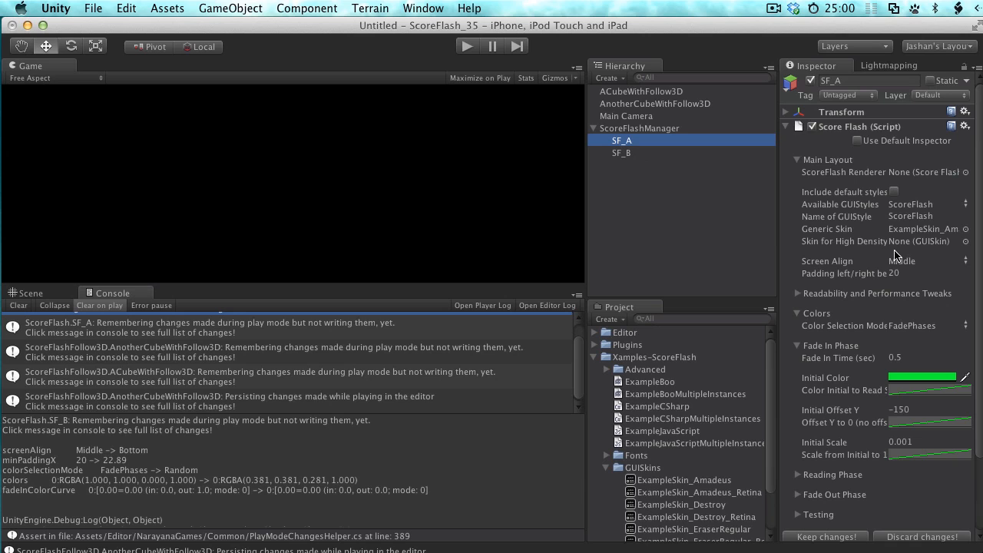
scroll(891, 384, "down", 3)
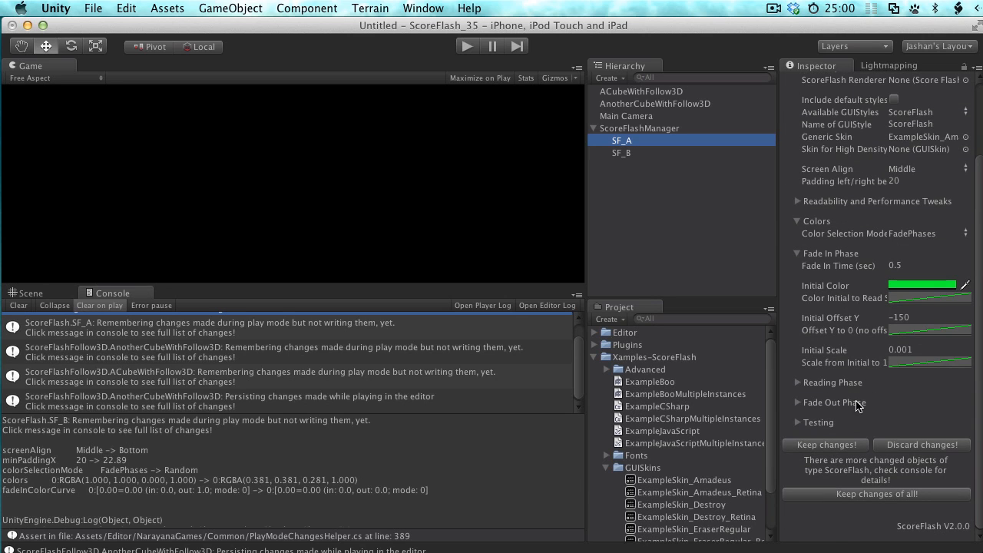
left_click(834, 445)
left_click(640, 153)
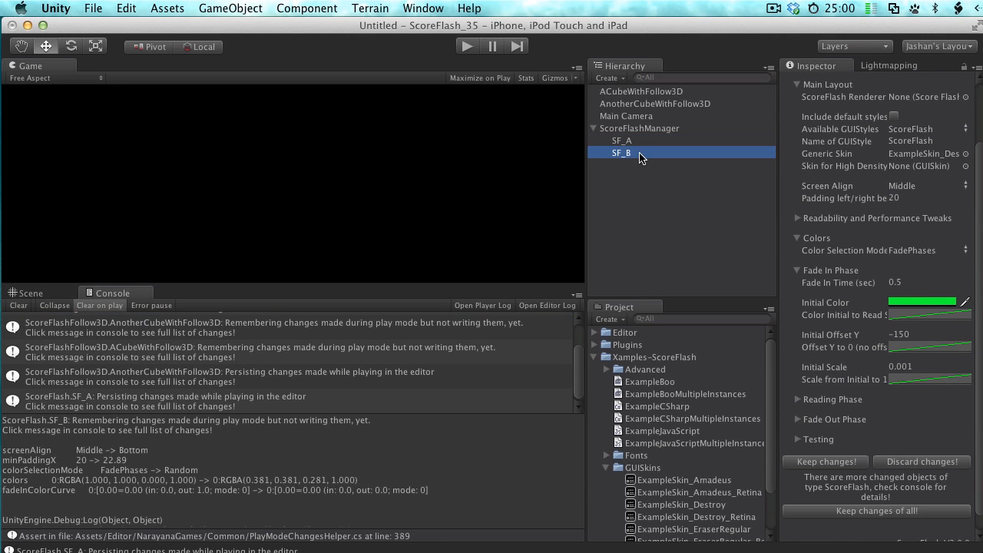
left_click(841, 463)
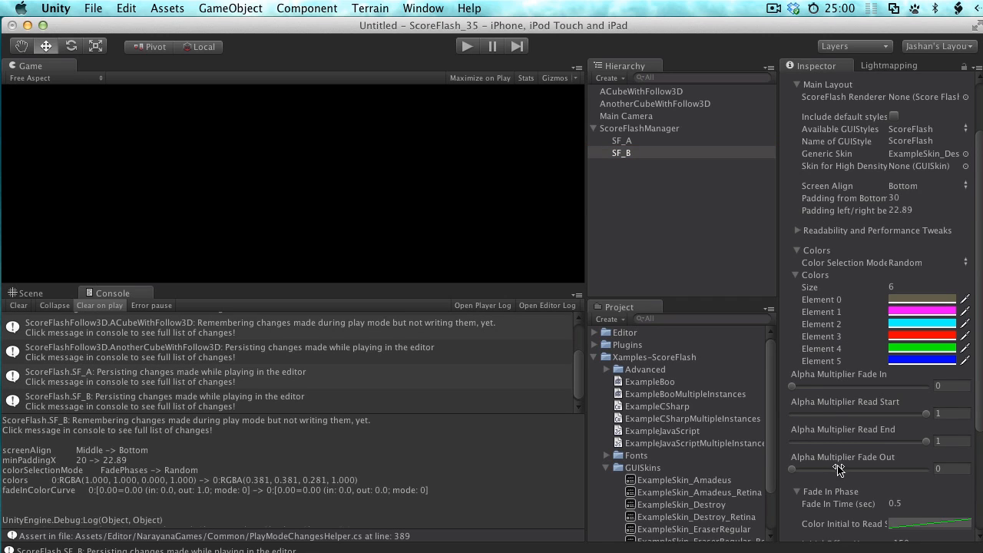
Step: Collapse SF_A's Main Layout and Fade In Phase sections
left_click(635, 147)
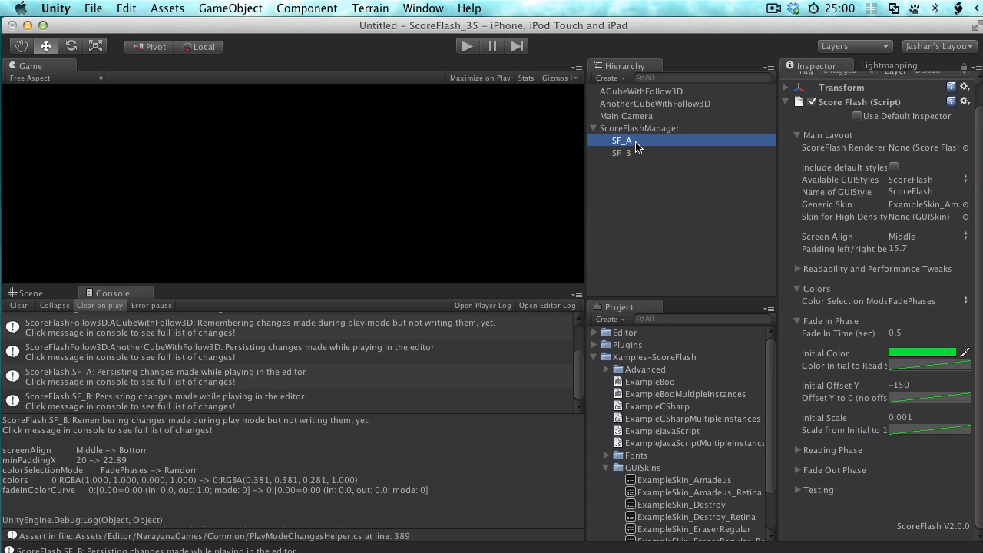
left_click(797, 136)
left_click(796, 232)
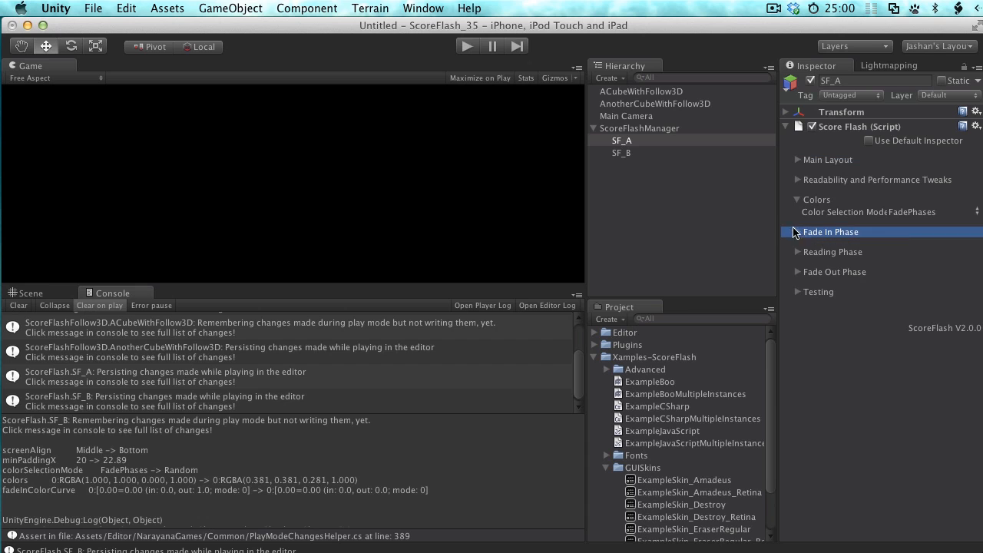
Step: Start Play mode and enable Store immediately for SF_A's Score Flash and AnotherCubeWithFollow3D's Score Flash Follow 3D
left_click(467, 47)
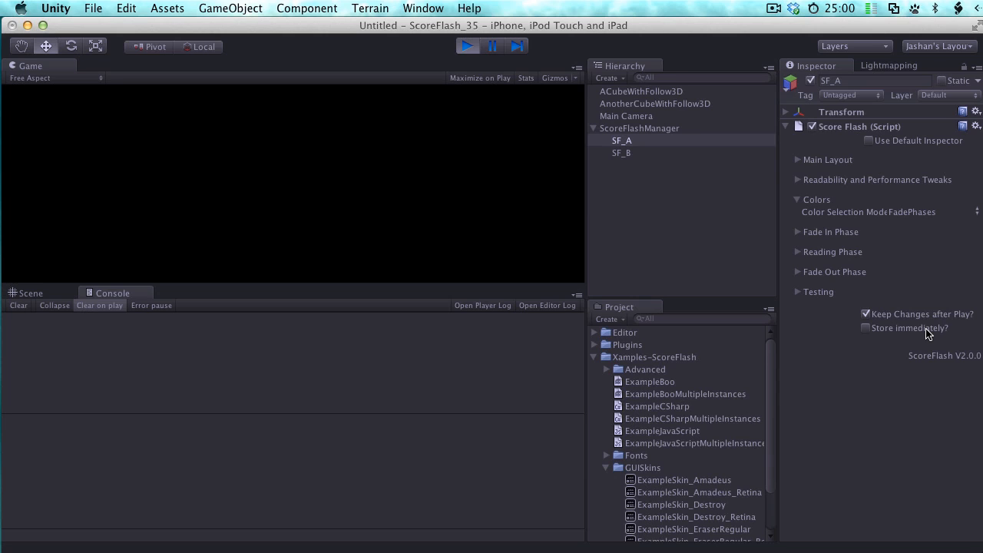
left_click(866, 329)
left_click(650, 104)
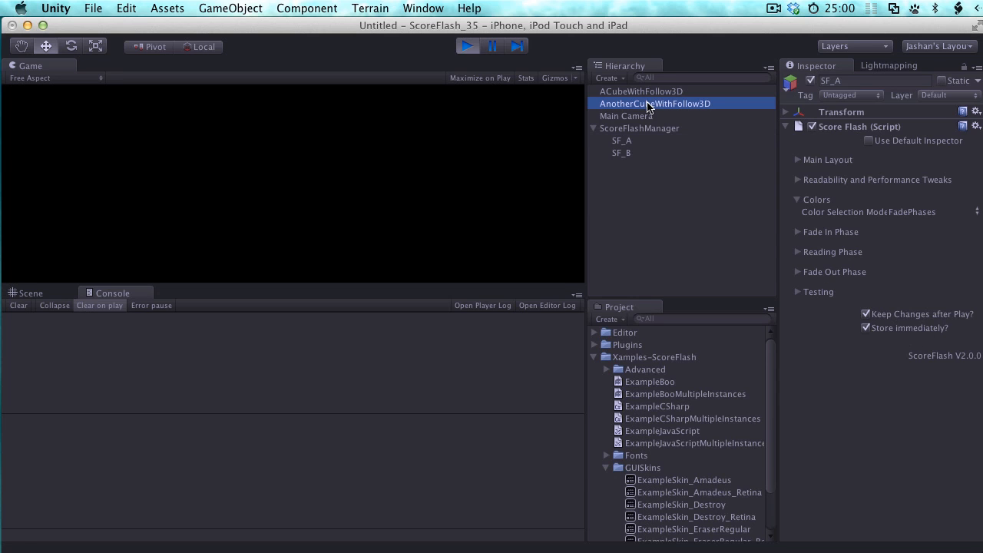
left_click(867, 352)
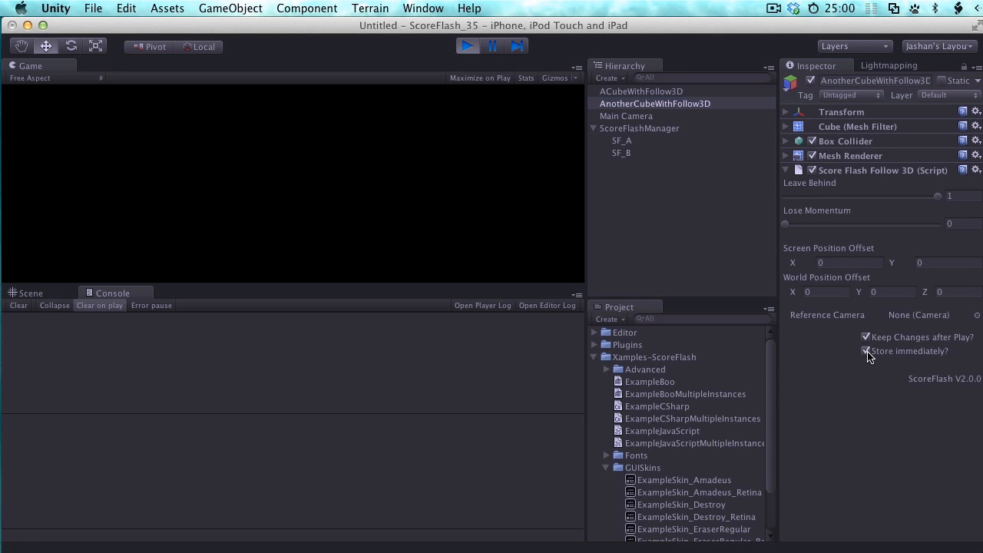
Step: Set Leave Behind to about 0.176 on ACubeWithFollow3D and about 0.307 on AnotherCubeWithFollow3D
left_click(646, 92)
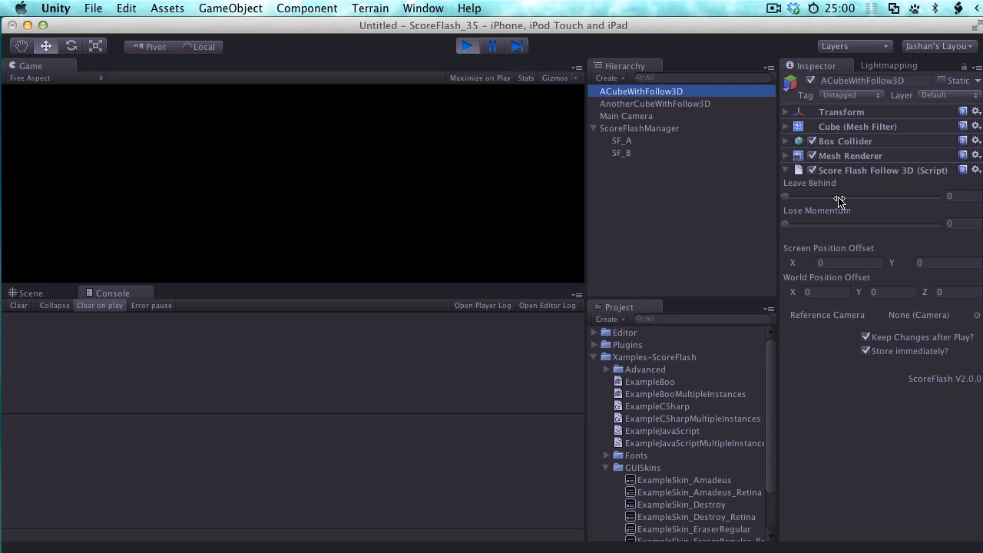
left_click_drag(838, 196, 812, 196)
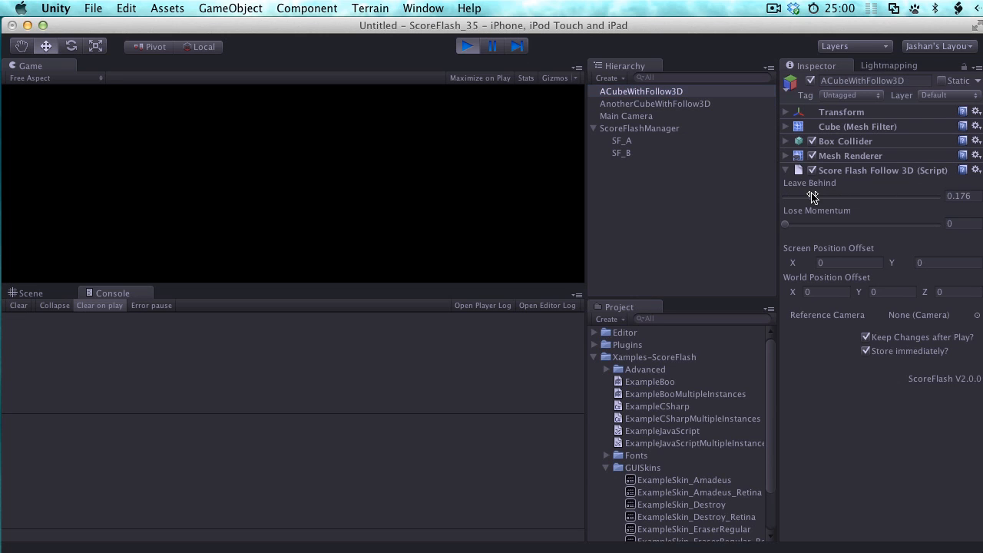
left_click(676, 105)
left_click_drag(814, 196, 821, 198)
Step: Collapse SF_A's Colors section and set its Fade In Phase Initial Offset Y to about -140
left_click(656, 141)
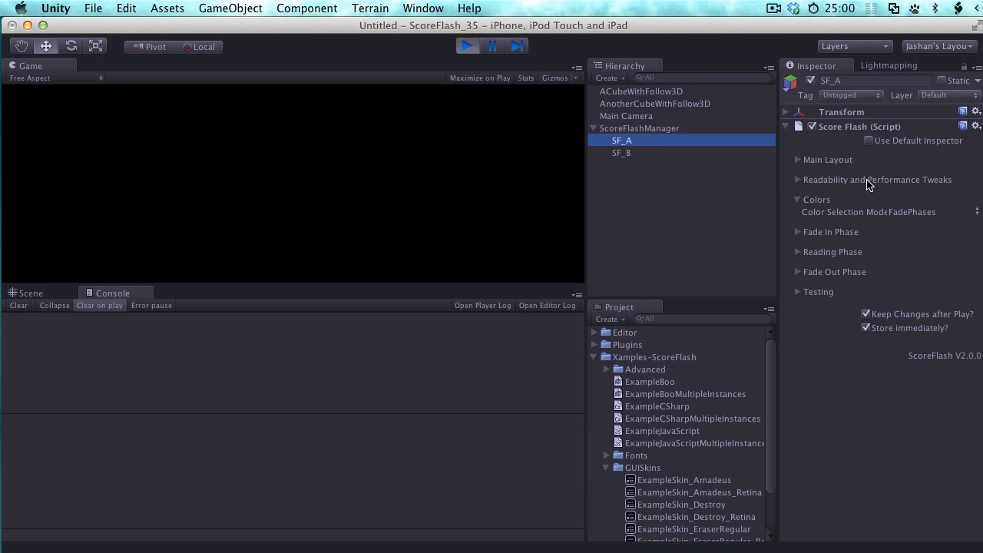
left_click(804, 200)
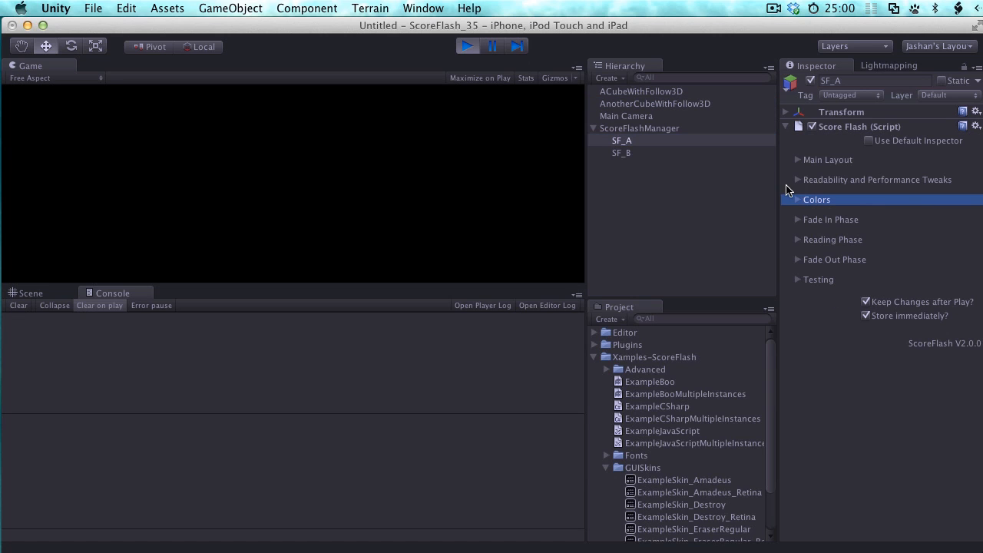
left_click(797, 220)
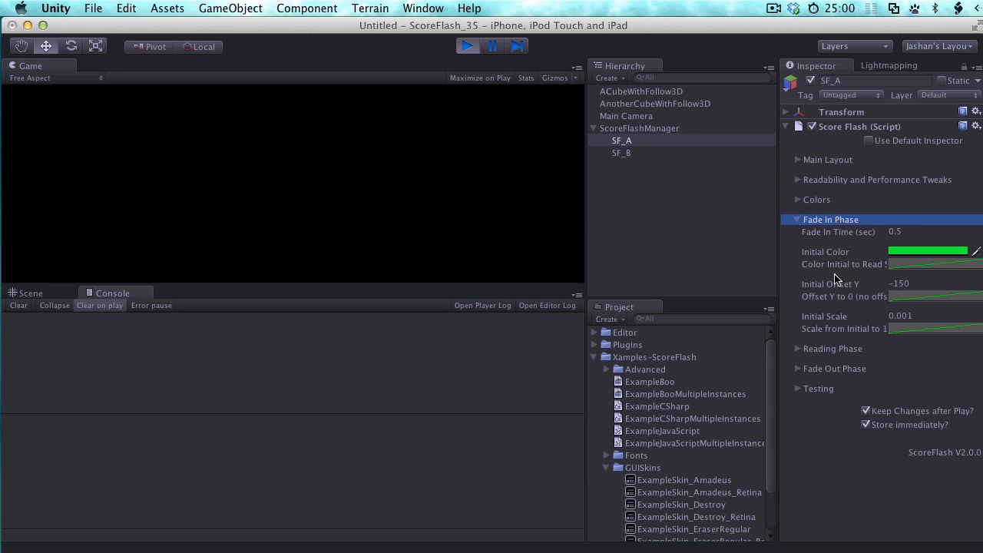
left_click_drag(838, 286, 982, 272)
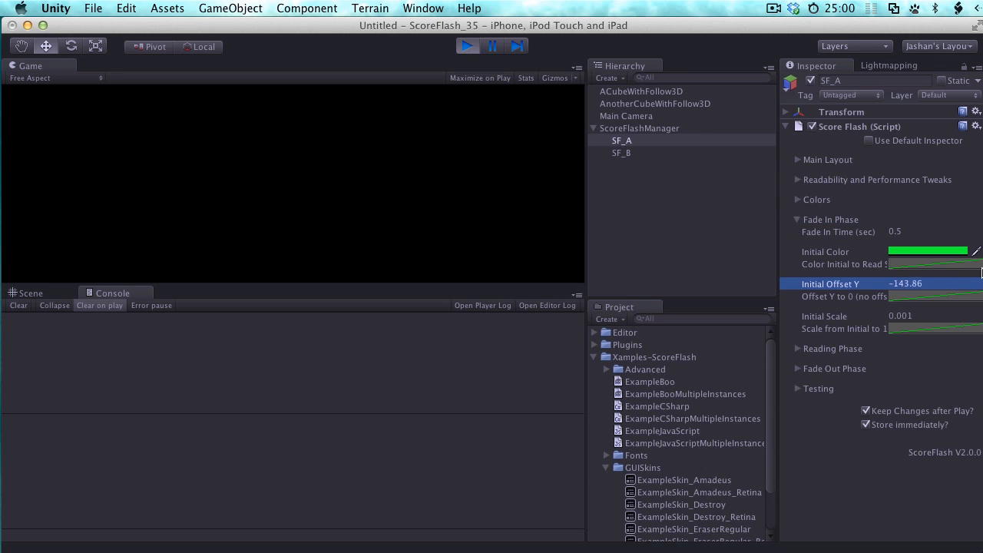
Step: Set SF_B's Initial Offset Y to about -221 and stop Play mode
left_click(628, 154)
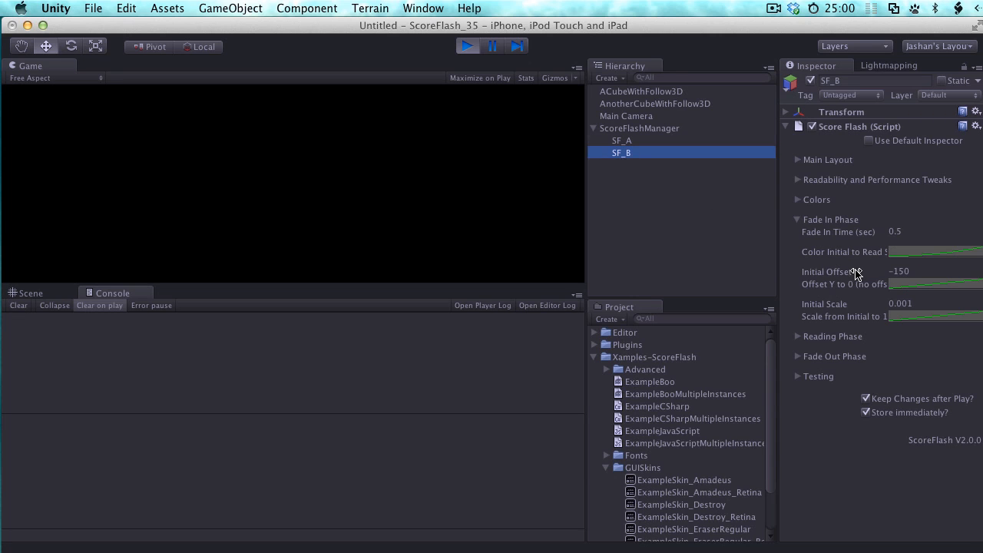
left_click_drag(856, 270, 709, 261)
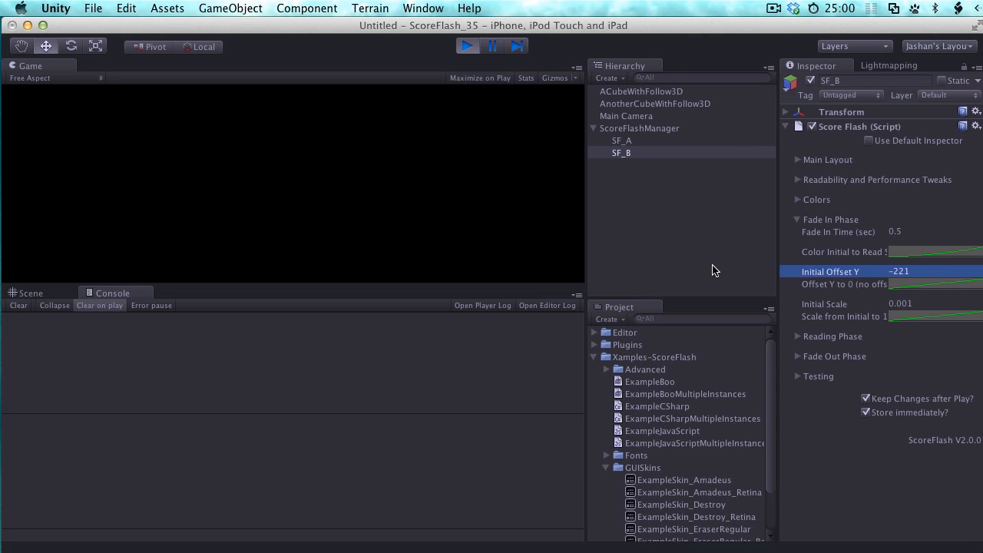
left_click(472, 48)
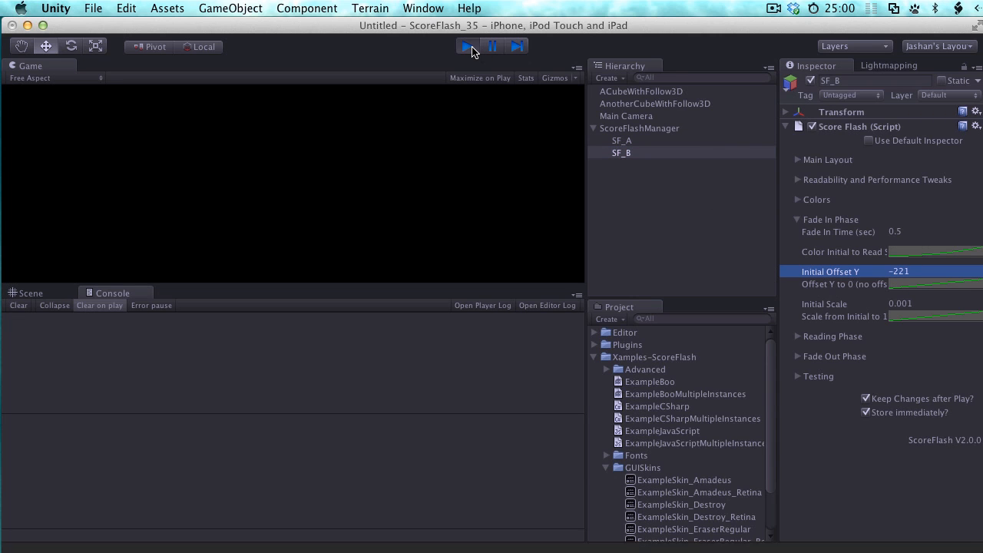
Step: Check the stored settings of SF_A and both Follow3D cubes, and read all four objects' persisted changes in the Console
left_click(646, 144)
left_click(642, 104)
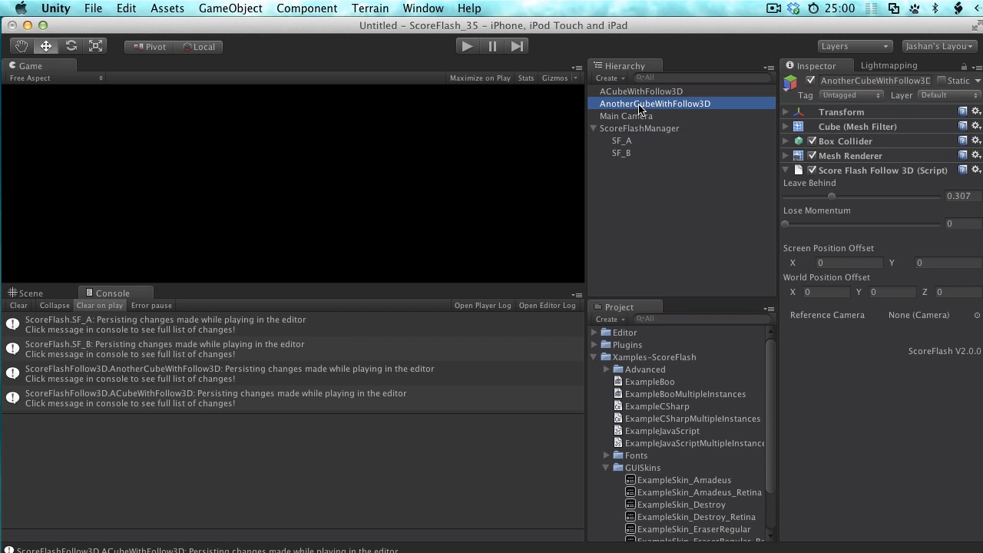
left_click(644, 92)
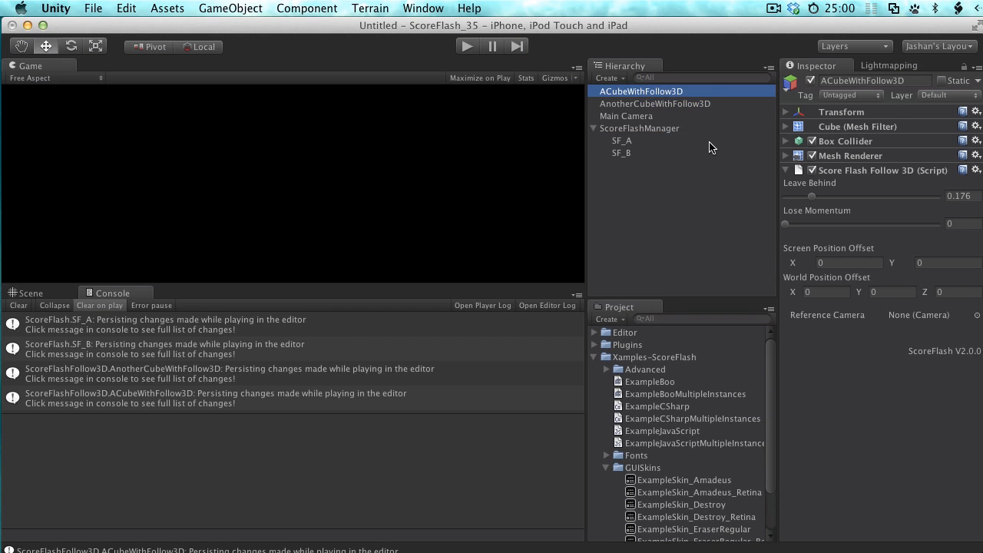
left_click(133, 331)
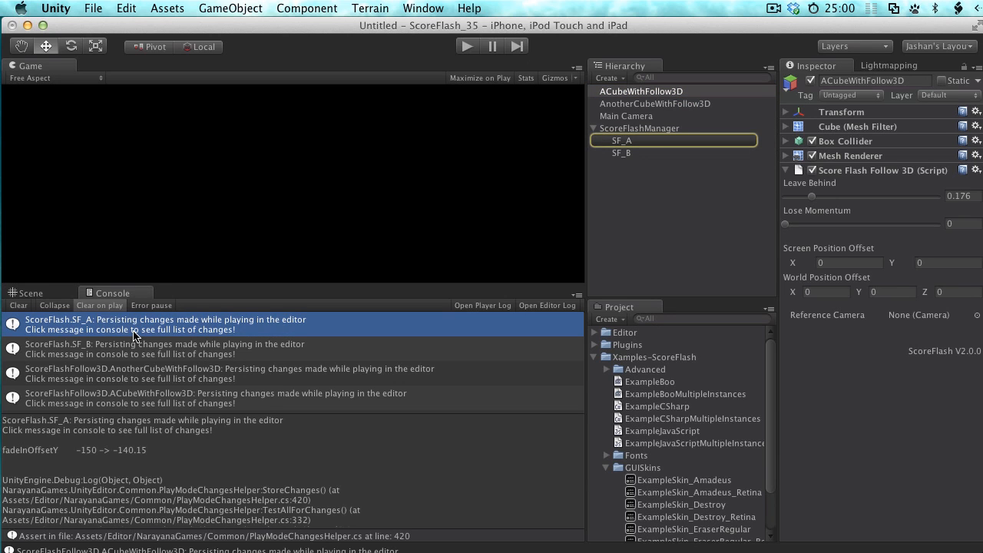
left_click(134, 349)
left_click(128, 372)
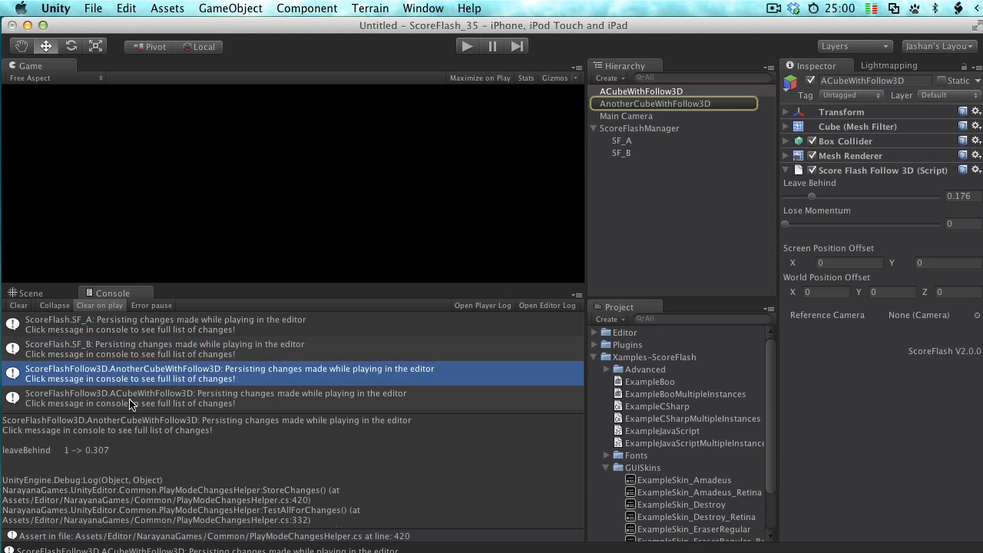
left_click(129, 400)
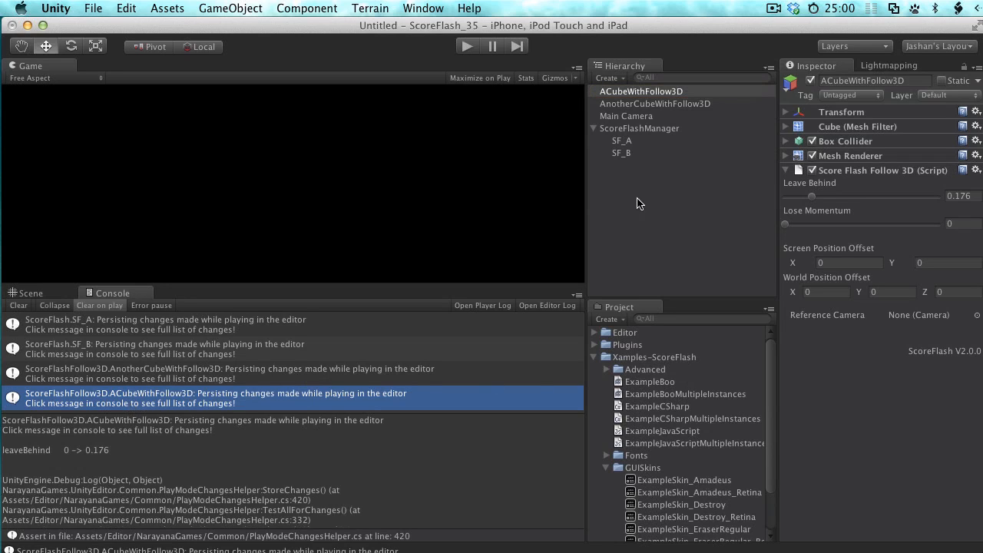
Step: Collapse the GUISkins and Xamples-ScoreFlash folders in the project assets
mouse_move(771, 405)
left_mouse_down()
mouse_move(770, 433)
mouse_move(771, 387)
left_mouse_up()
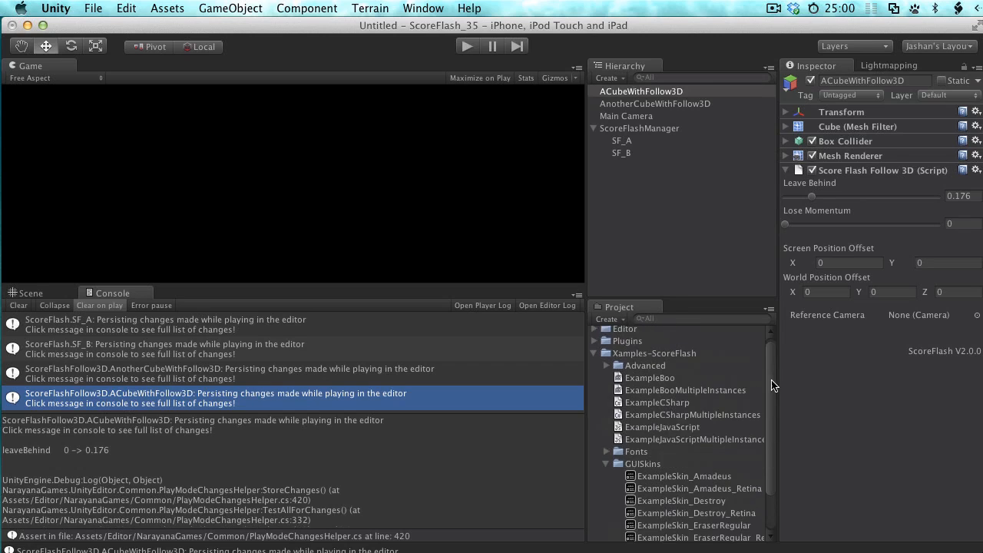
left_click(606, 469)
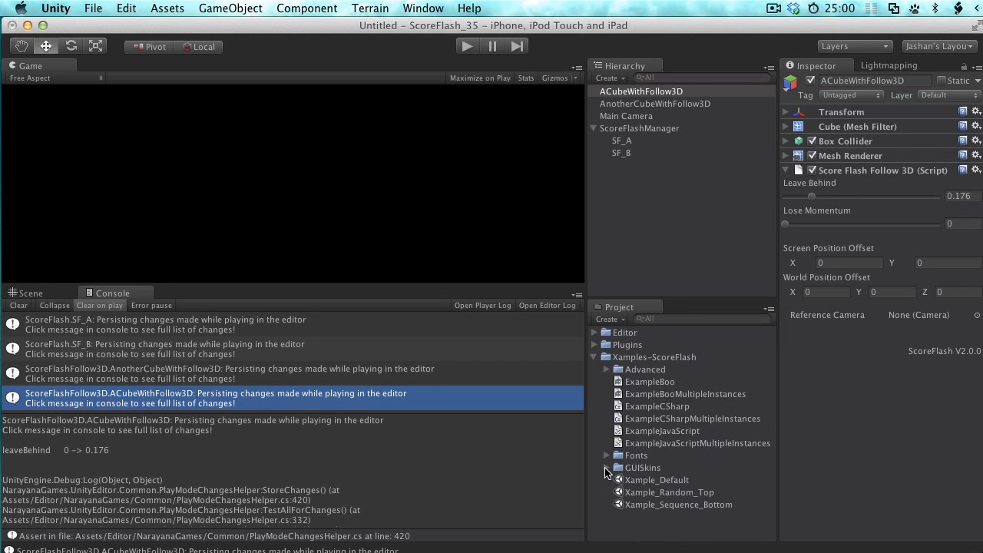
left_click(596, 358)
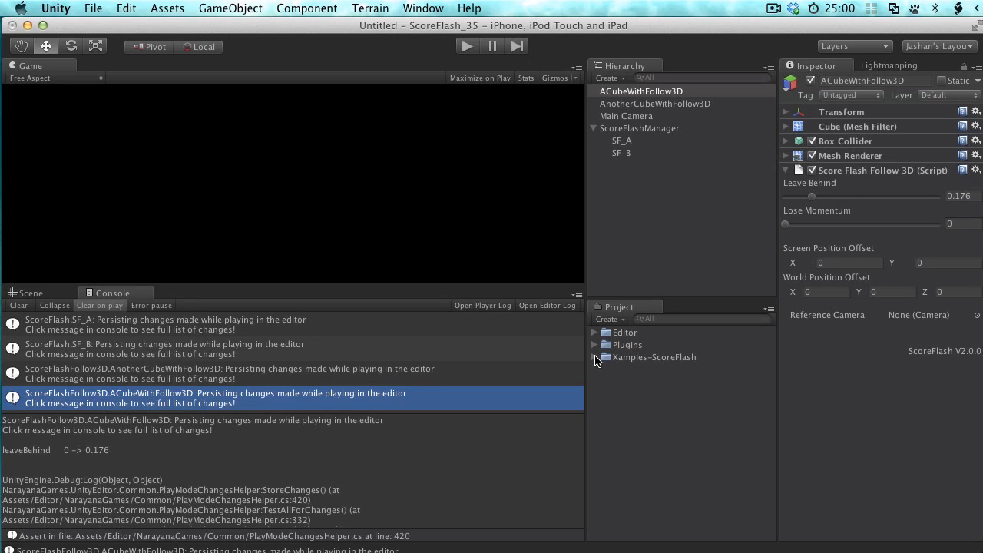